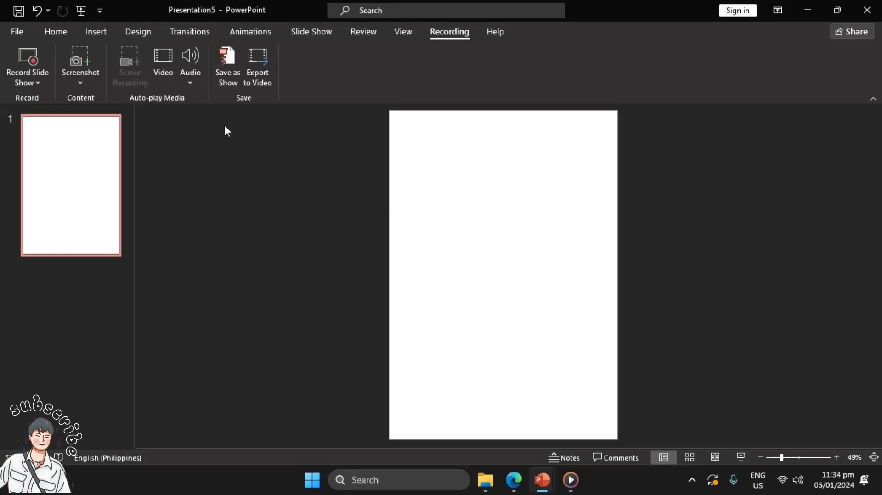
# - Insert transparent-grid-green-1.png from Downloads onto the blank portrait slide
pyautogui.click(99, 35)
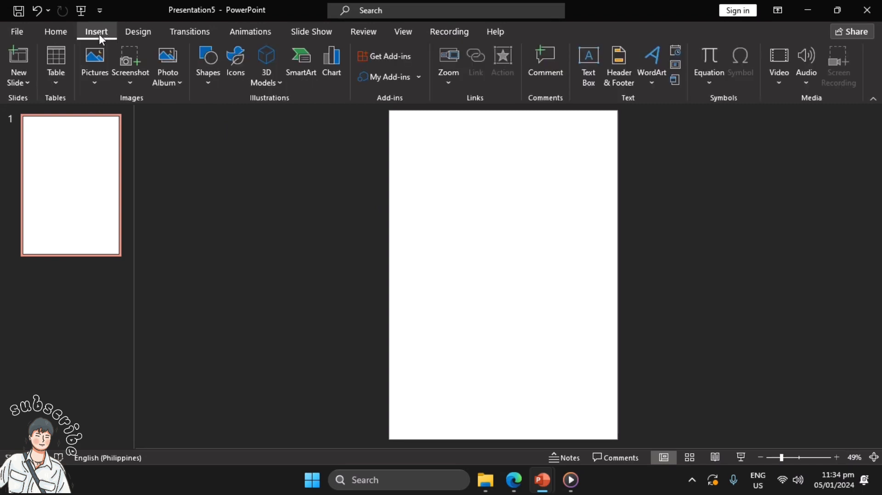
pyautogui.click(97, 78)
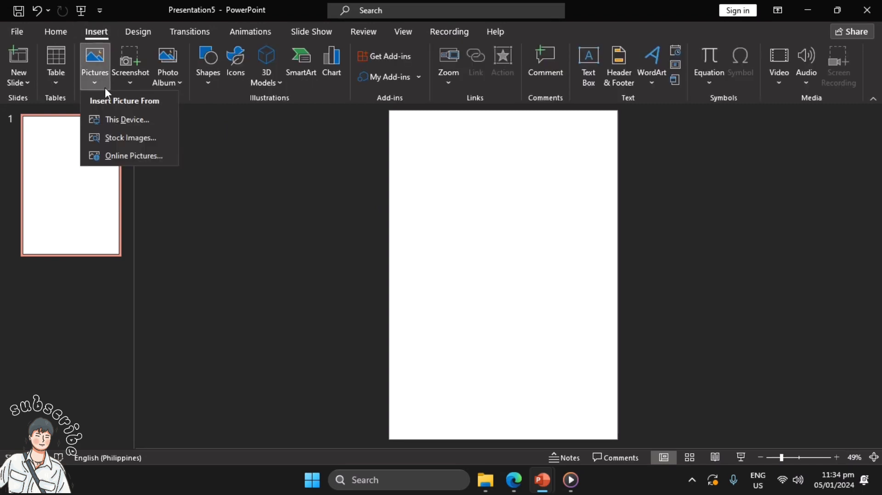
pyautogui.click(133, 119)
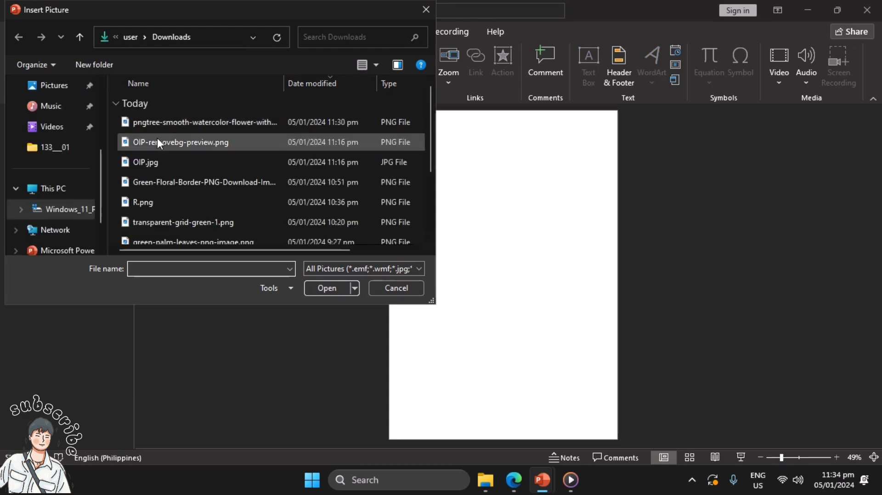
pyautogui.doubleClick(157, 230)
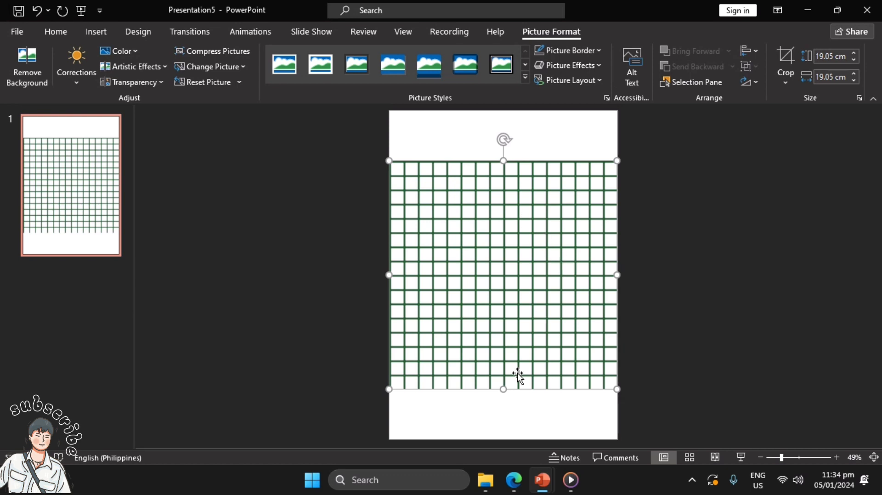
# - Stretch the grid picture to 27.52 cm tall so it covers the whole slide
pyautogui.moveTo(504, 389); pyautogui.dragTo(504, 438)
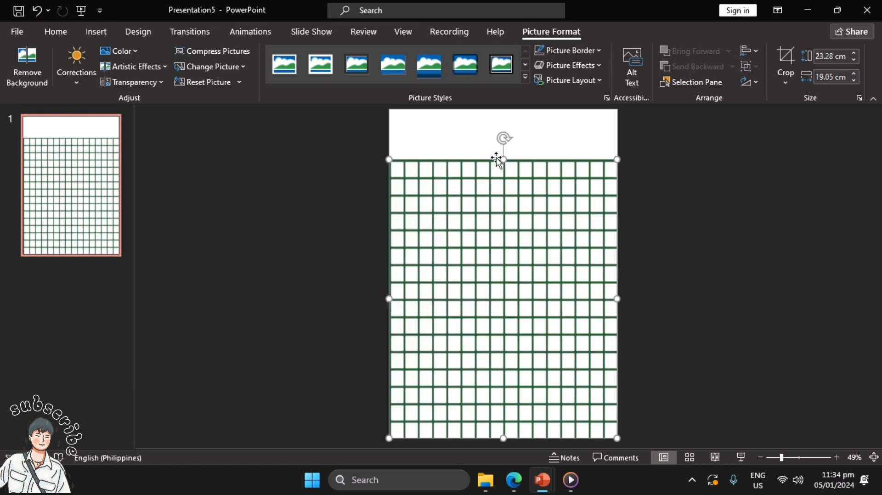
pyautogui.moveTo(504, 160); pyautogui.dragTo(509, 113)
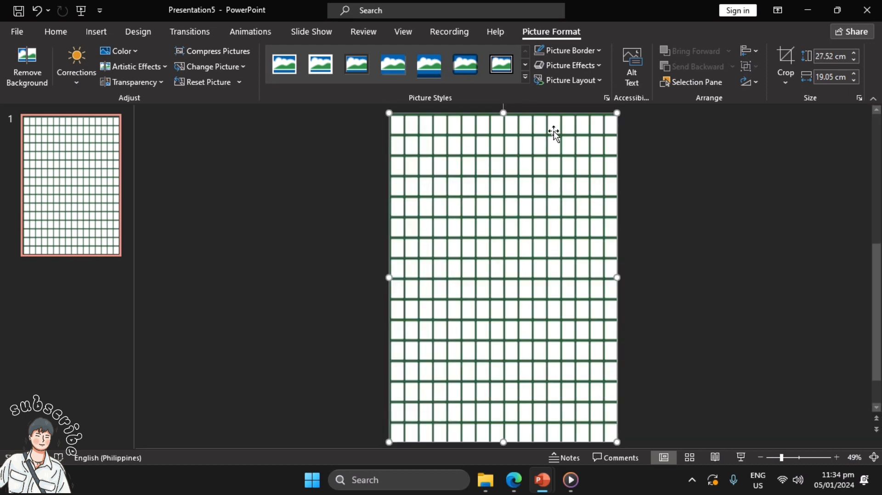
pyautogui.click(691, 219)
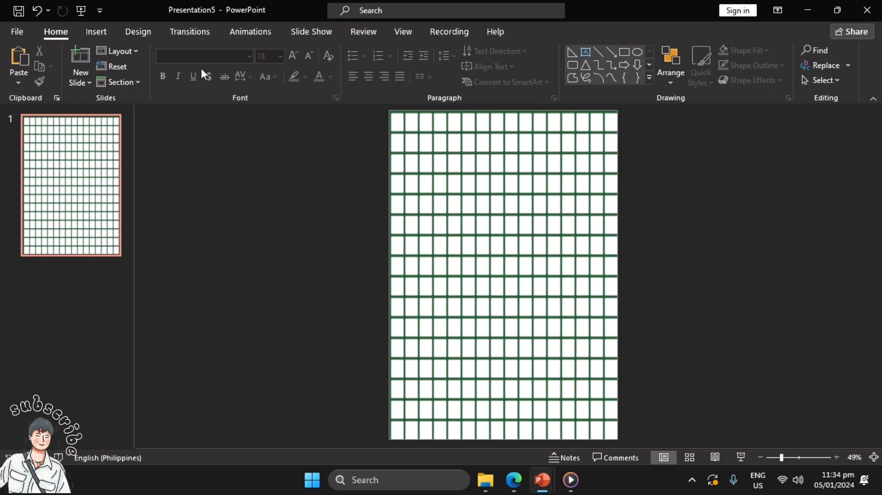
# - Draw a rounded rectangle near the top of the slide
pyautogui.click(97, 32)
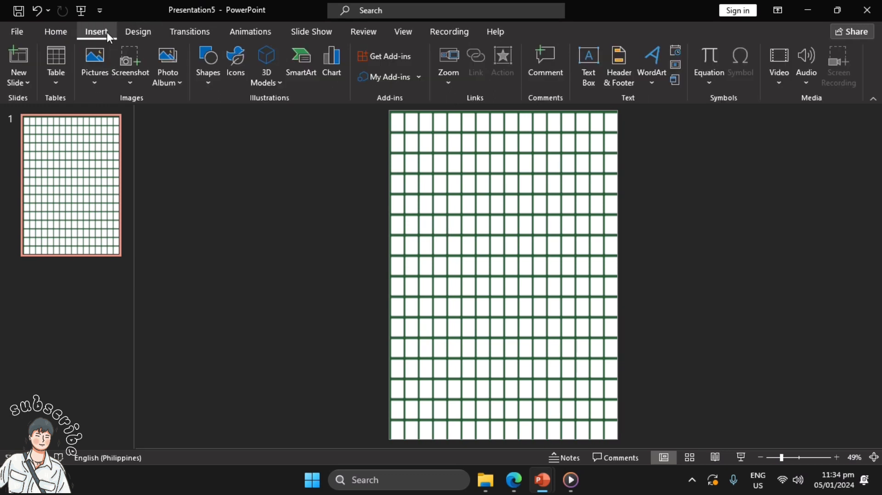
pyautogui.click(214, 79)
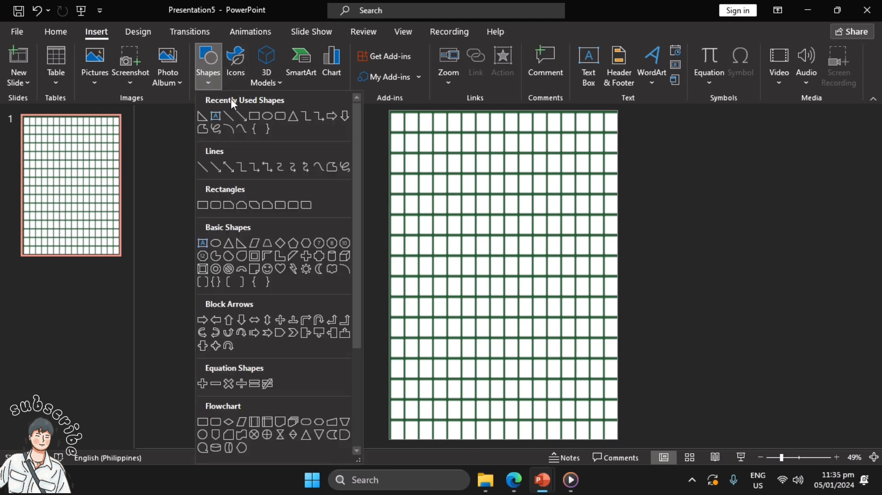
pyautogui.click(278, 118)
pyautogui.moveTo(435, 115)
pyautogui.mouseDown()
pyautogui.moveTo(591, 198)
pyautogui.moveTo(530, 168)
pyautogui.mouseUp()
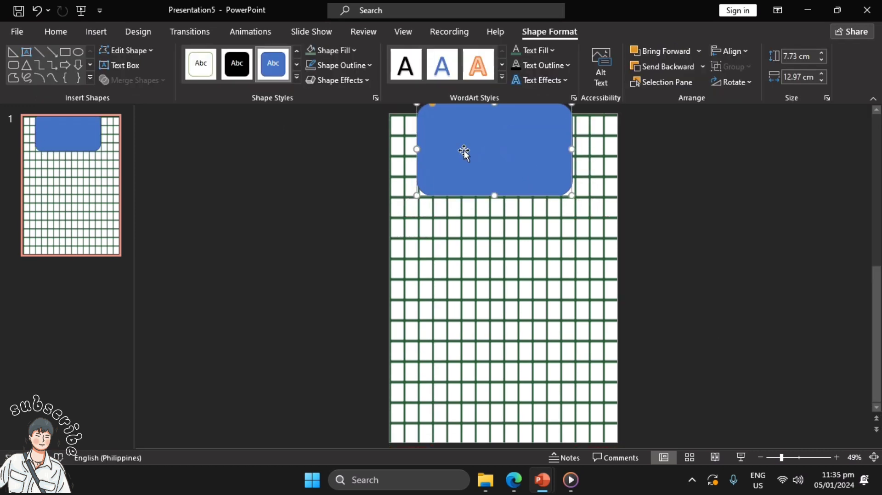
# - Fill the rounded rectangle dark green and shorten it to 4.97 cm tall
pyautogui.click(334, 50)
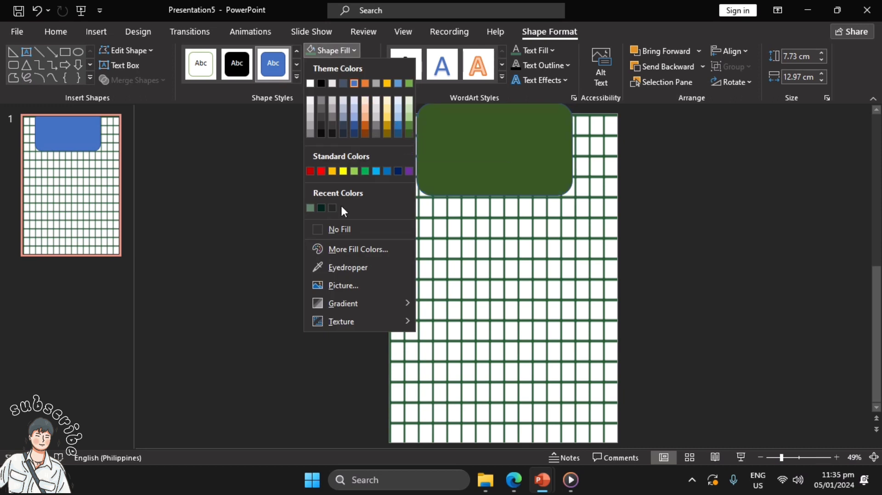
pyautogui.click(321, 208)
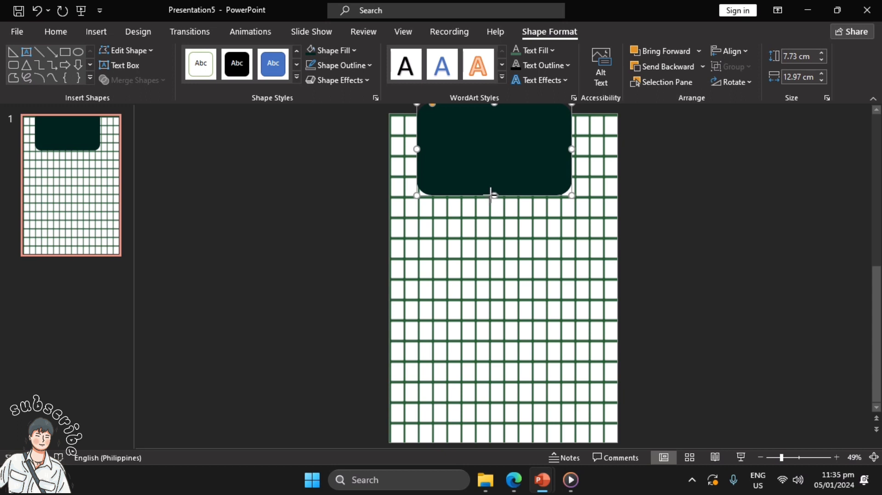
pyautogui.moveTo(495, 196)
pyautogui.mouseDown()
pyautogui.moveTo(523, 159)
pyautogui.moveTo(509, 172)
pyautogui.moveTo(506, 140)
pyautogui.moveTo(509, 162)
pyautogui.mouseUp()
pyautogui.click(696, 240)
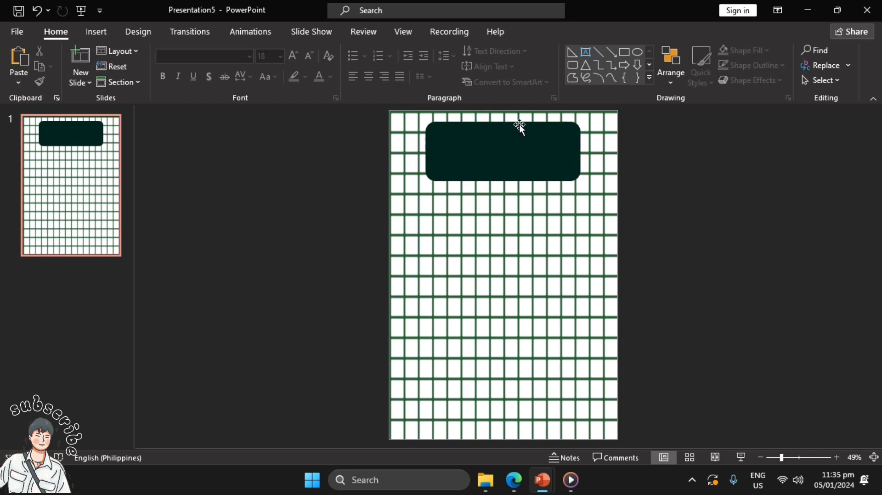
# - Duplicate the dark green card and give the copy a light grey outline
pyautogui.moveTo(540, 145); pyautogui.dragTo(540, 152)
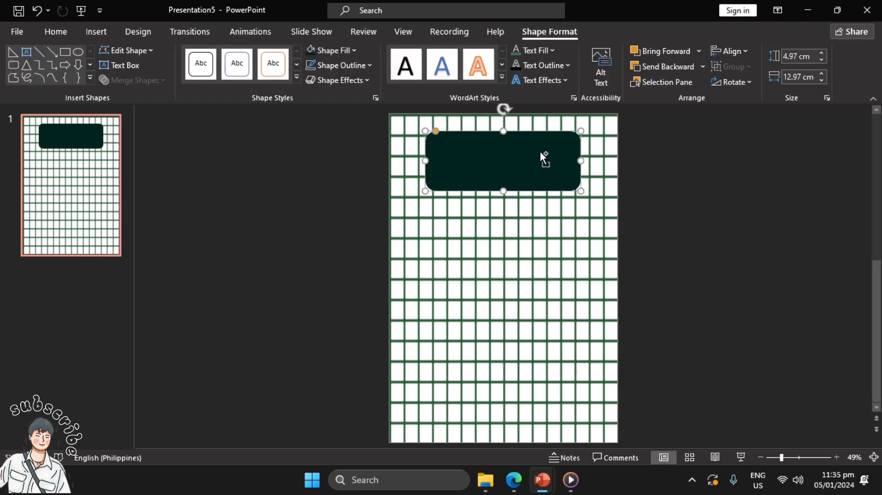
pyautogui.hotkey('ctrl', 'z')
pyautogui.hotkey('ctrl', 'd')
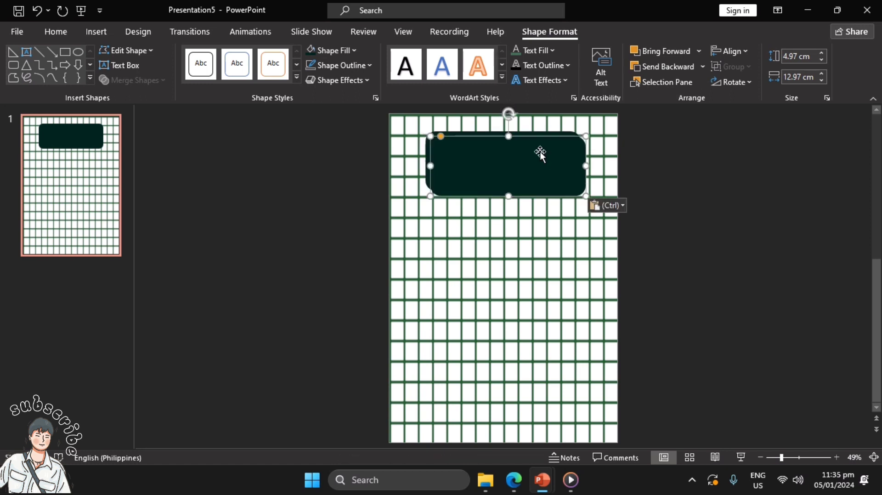
pyautogui.click(550, 50)
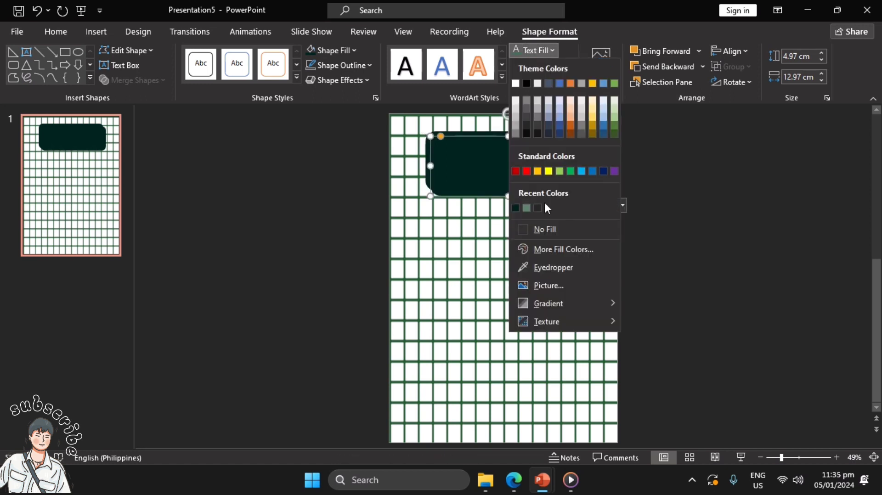
pyautogui.click(544, 230)
pyautogui.click(545, 64)
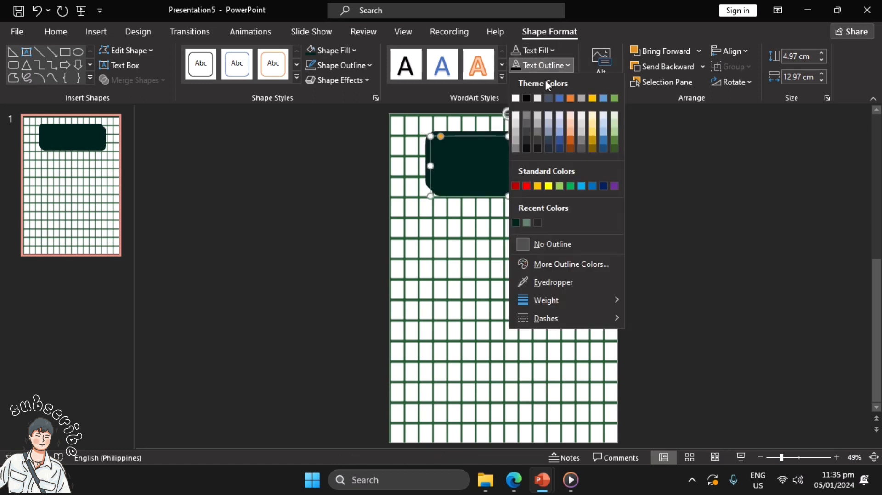
pyautogui.click(515, 114)
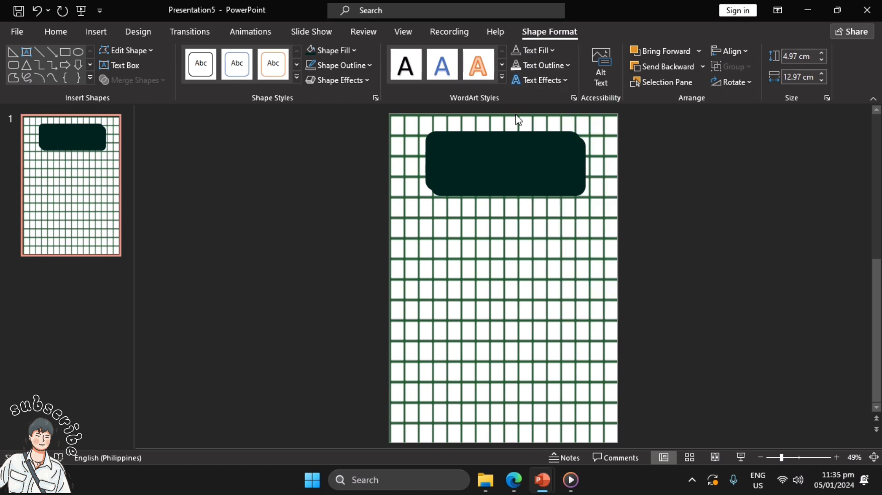
pyautogui.click(550, 65)
pyautogui.click(355, 64)
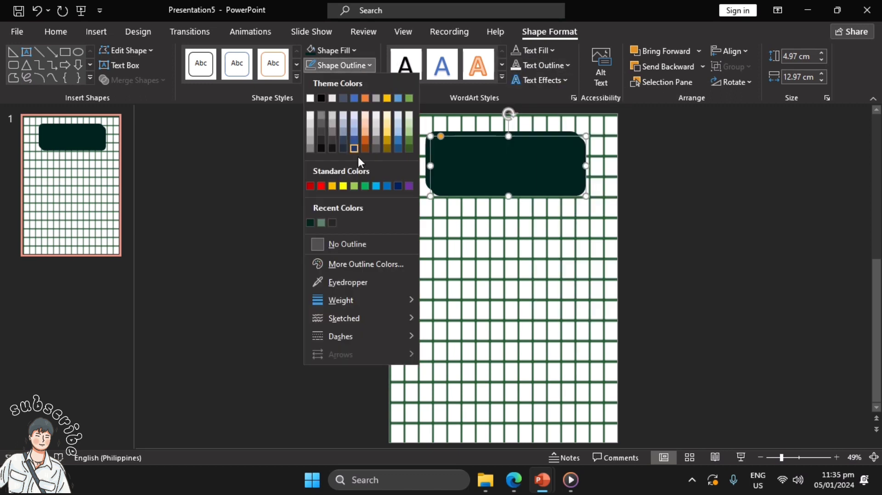
pyautogui.click(346, 247)
pyautogui.click(344, 66)
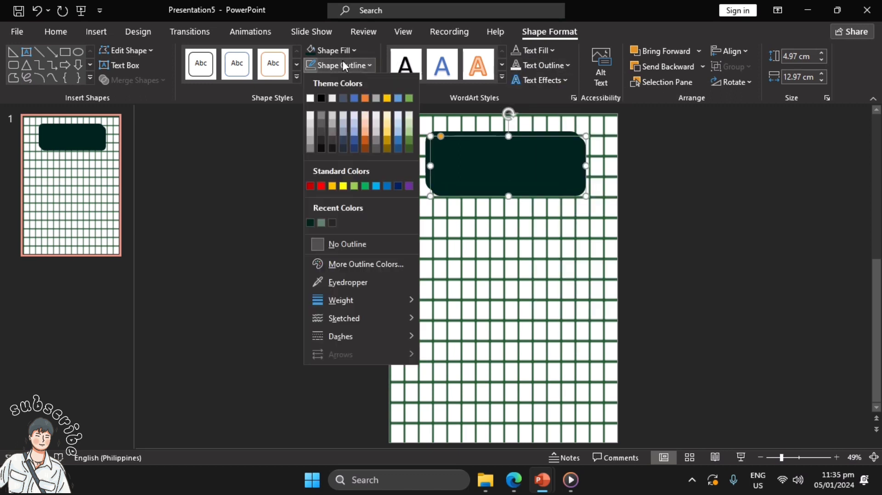
pyautogui.click(310, 104)
# - Remove the copy's fill and shrink it to 4.01 × 12.16 cm inside the original
pyautogui.click(356, 48)
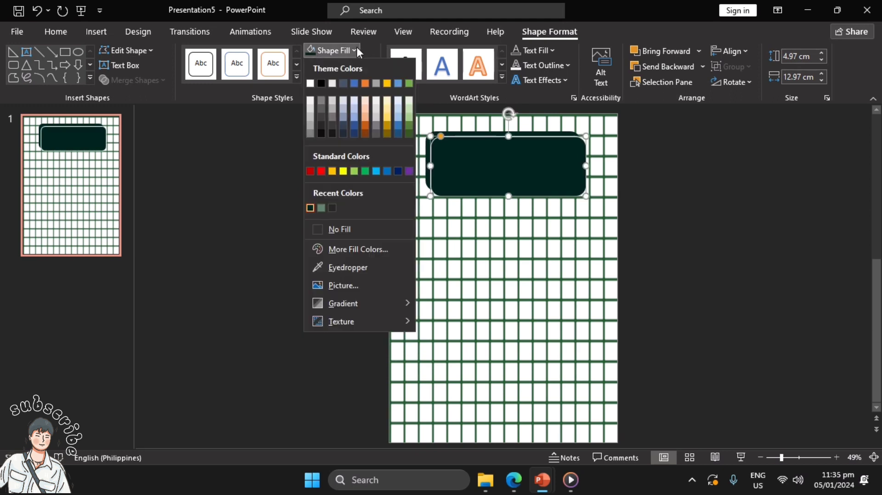
pyautogui.click(335, 231)
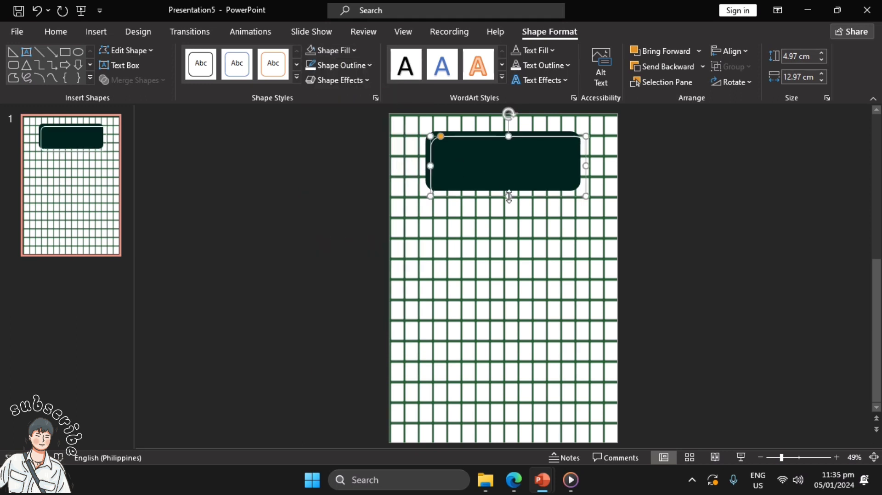
pyautogui.moveTo(509, 197); pyautogui.dragTo(509, 185)
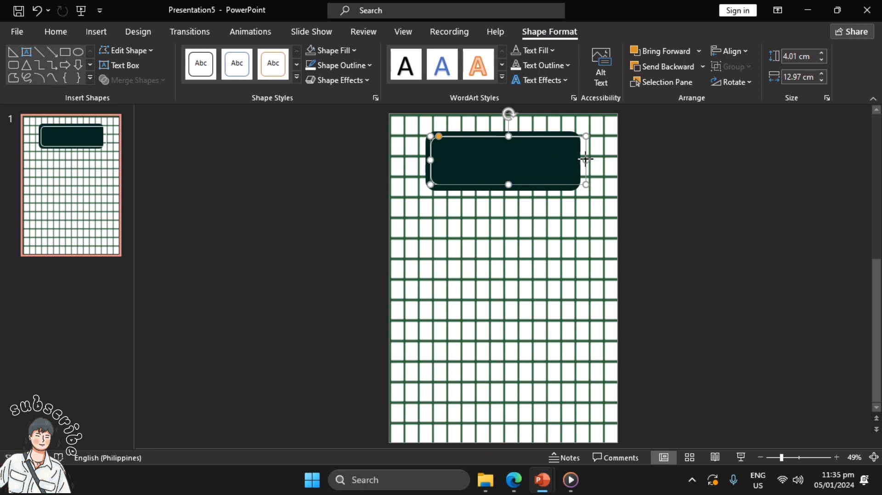
pyautogui.moveTo(585, 159); pyautogui.dragTo(576, 161)
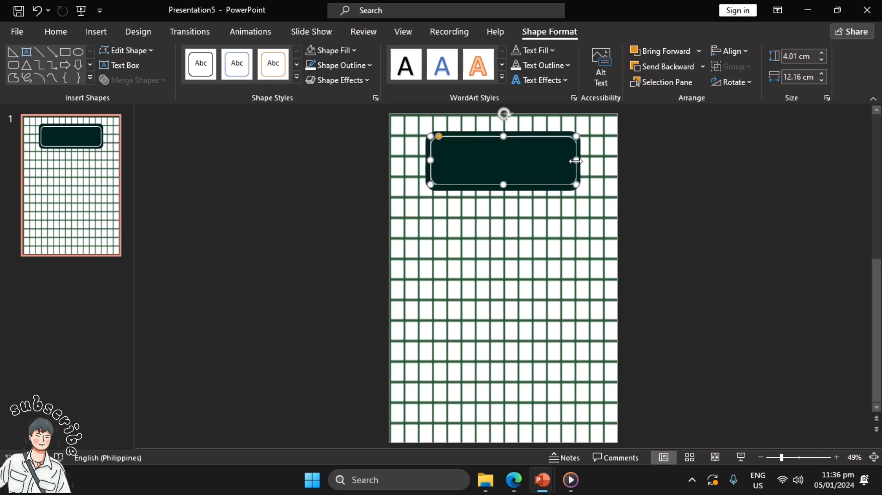
pyautogui.hotkey('ctrl', 'z')
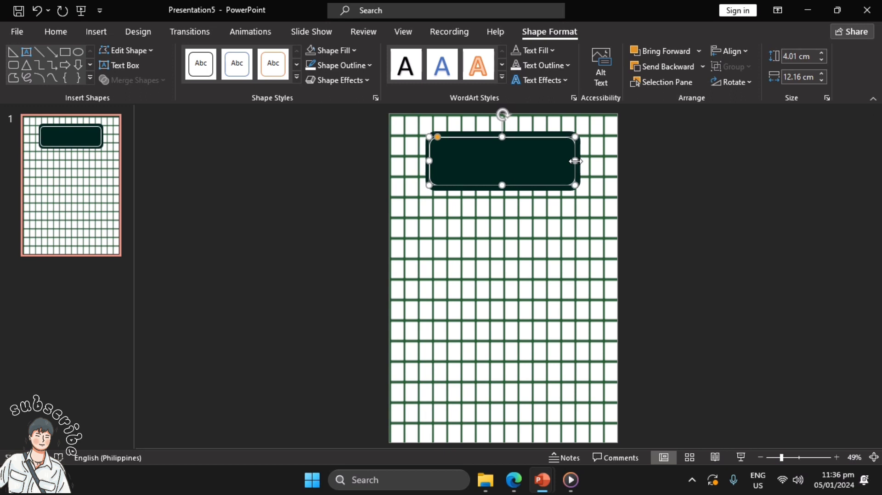
pyautogui.click(691, 176)
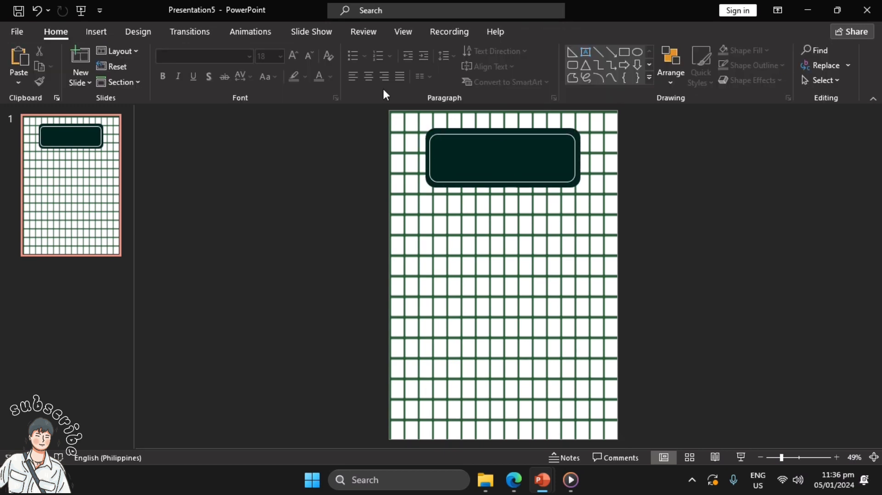
pyautogui.click(92, 33)
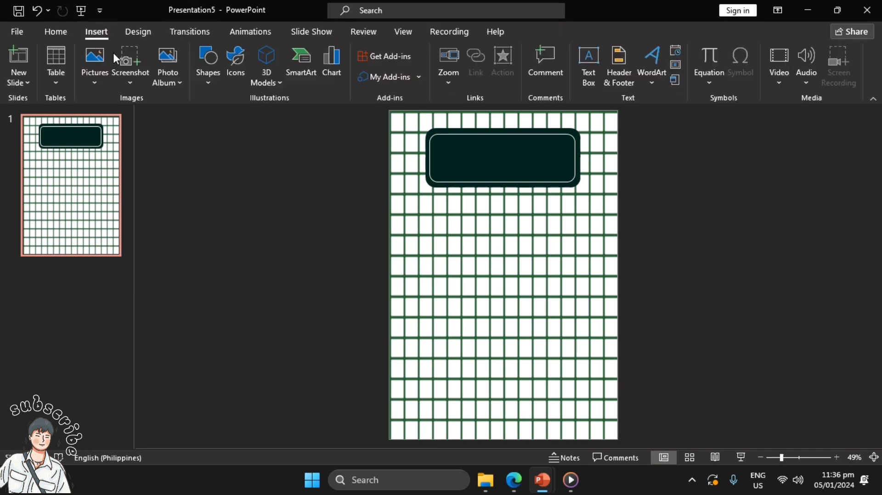
pyautogui.click(202, 74)
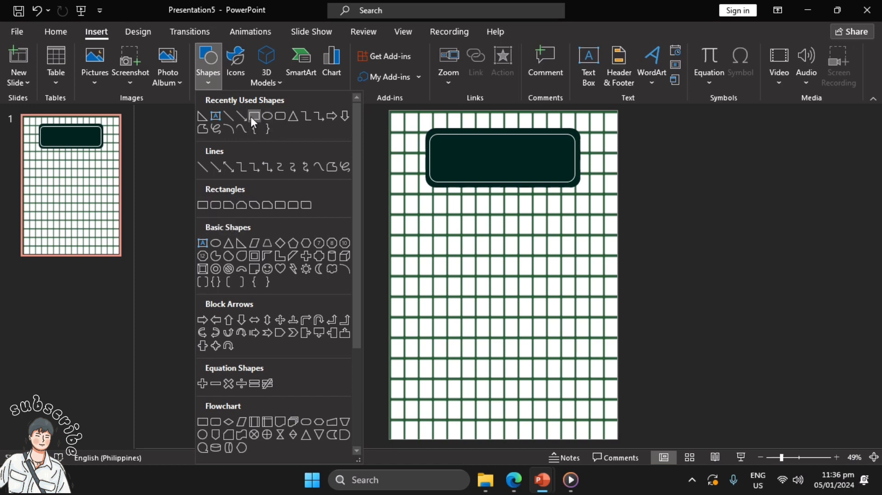
pyautogui.click(288, 117)
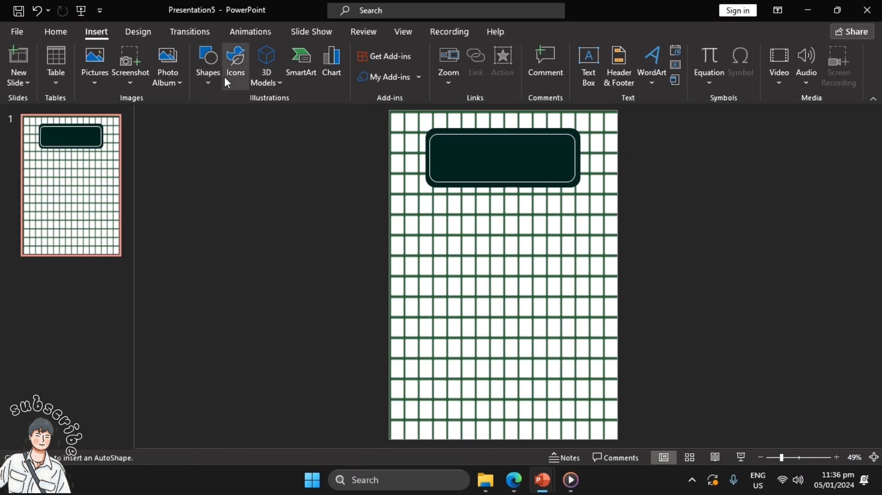
pyautogui.click(212, 76)
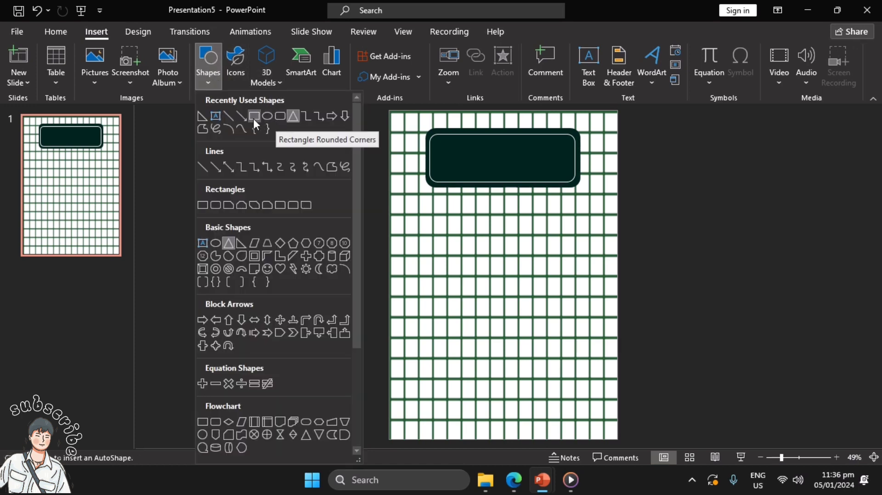
pyautogui.click(279, 118)
pyautogui.moveTo(408, 207); pyautogui.dragTo(593, 417)
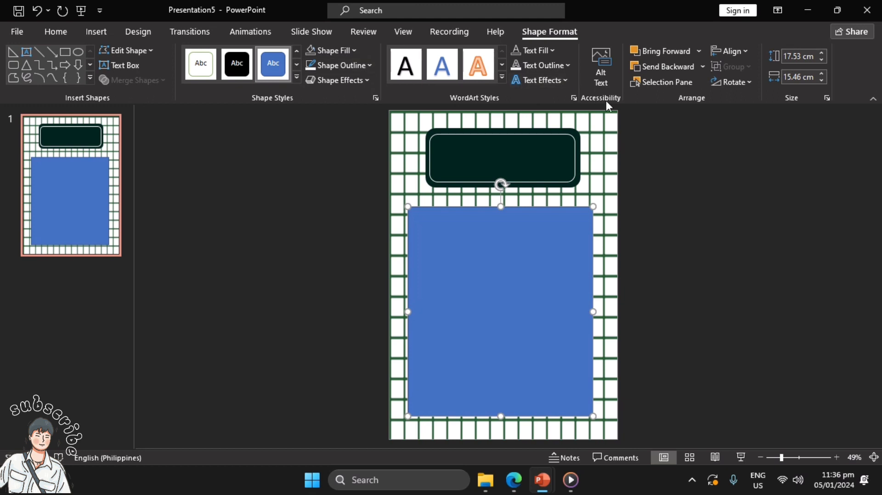
pyautogui.click(748, 83)
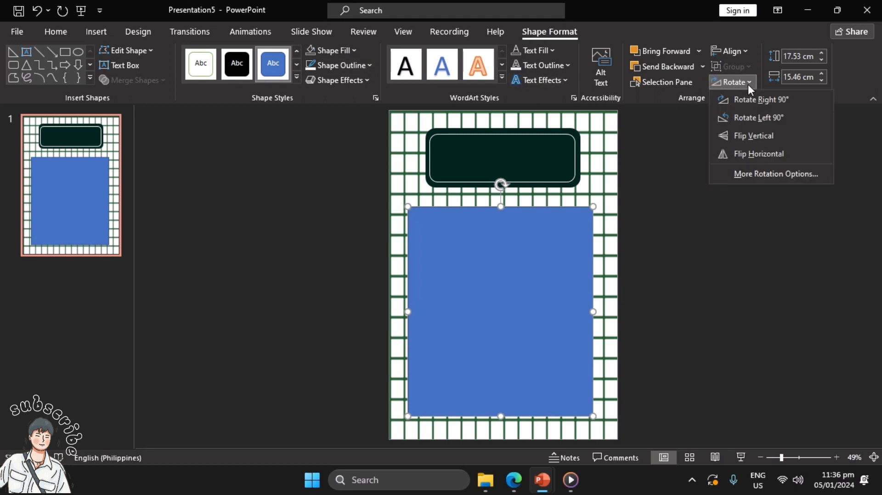
pyautogui.click(747, 84)
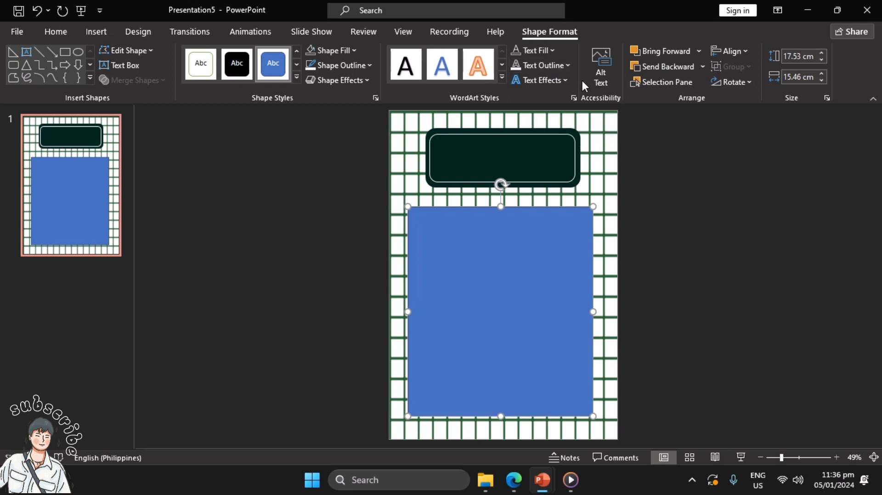
pyautogui.click(349, 51)
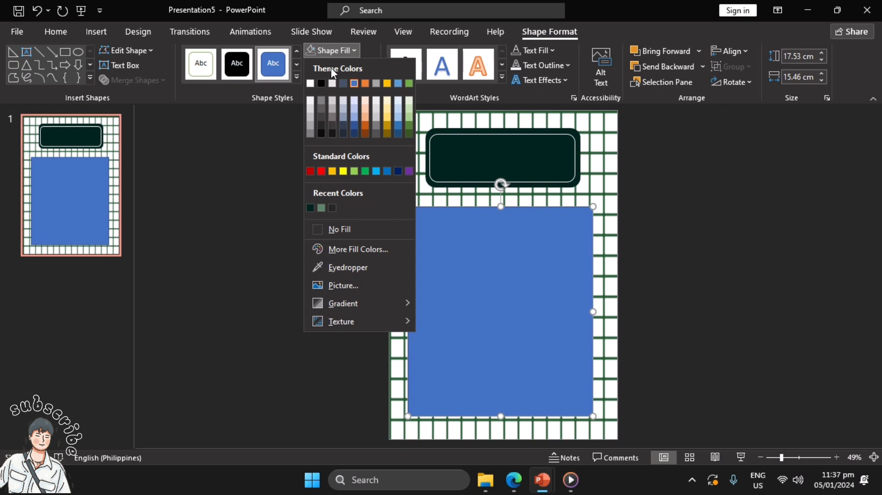
pyautogui.moveTo(407, 319)
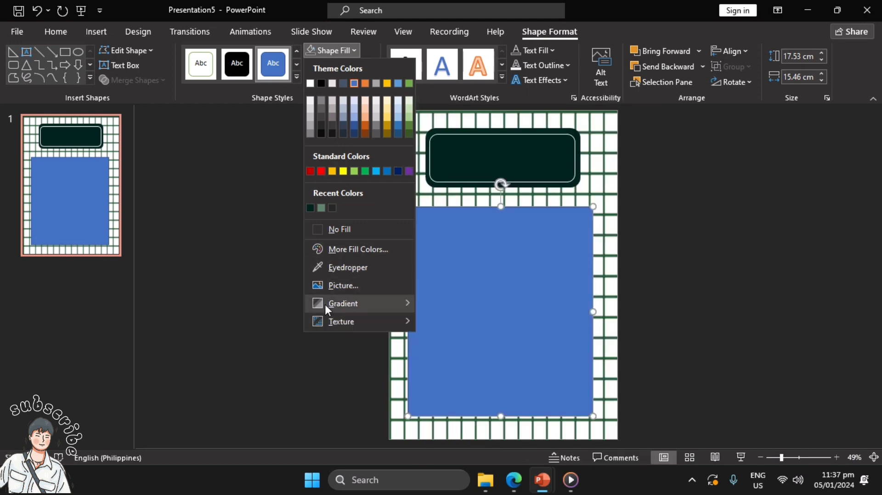
pyautogui.moveTo(325, 305)
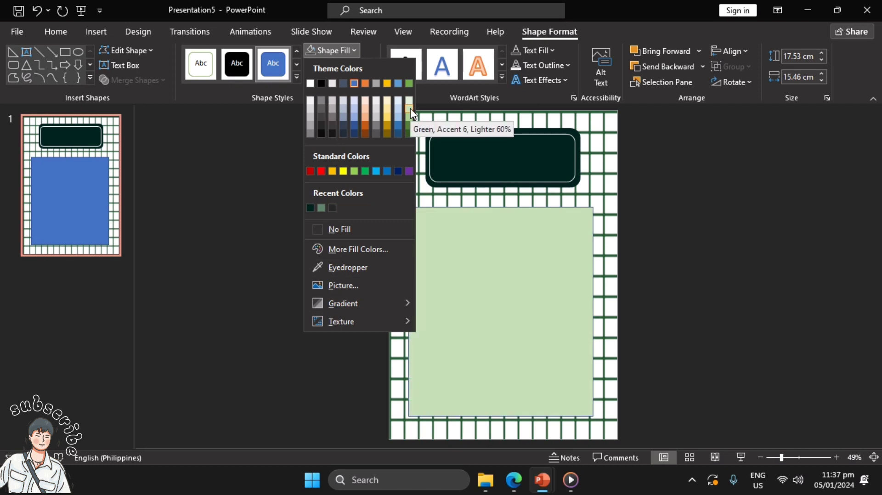
pyautogui.click(583, 393)
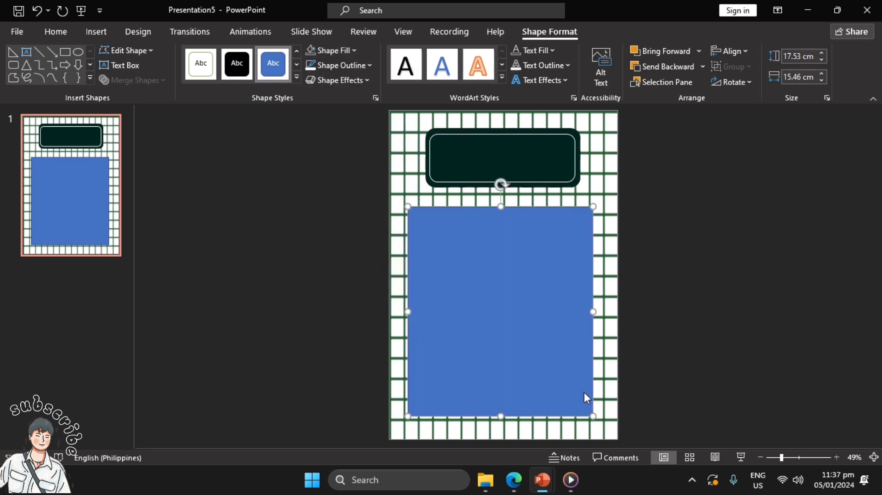
pyautogui.press('Delete')
# - Enlarge the dark card to nearly the full slide height with less rounded corners
pyautogui.click(513, 169)
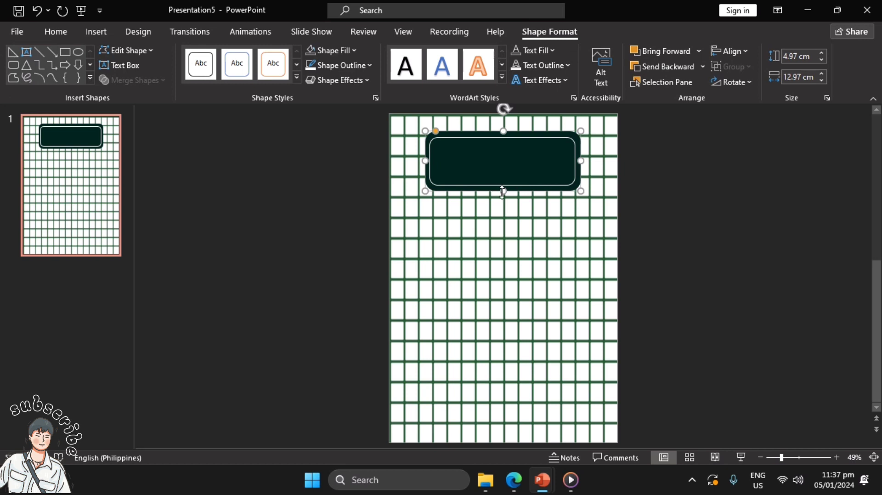
pyautogui.moveTo(502, 191); pyautogui.dragTo(503, 412)
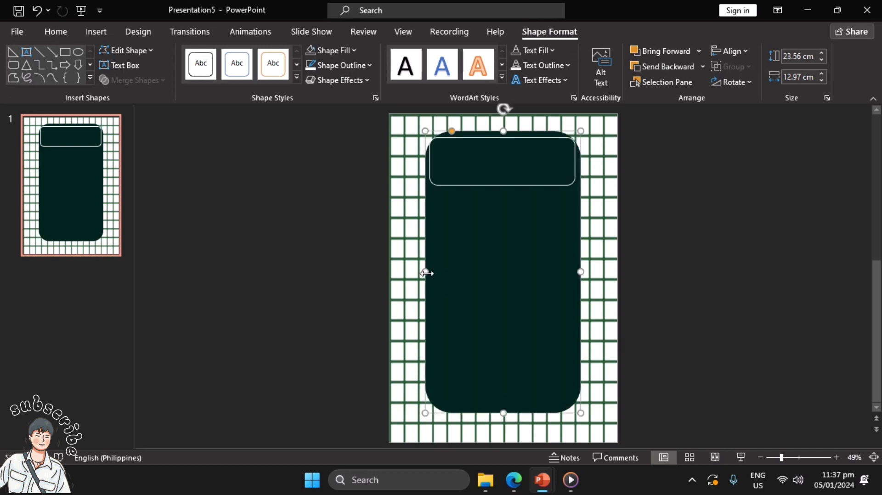
pyautogui.moveTo(426, 273); pyautogui.dragTo(399, 271)
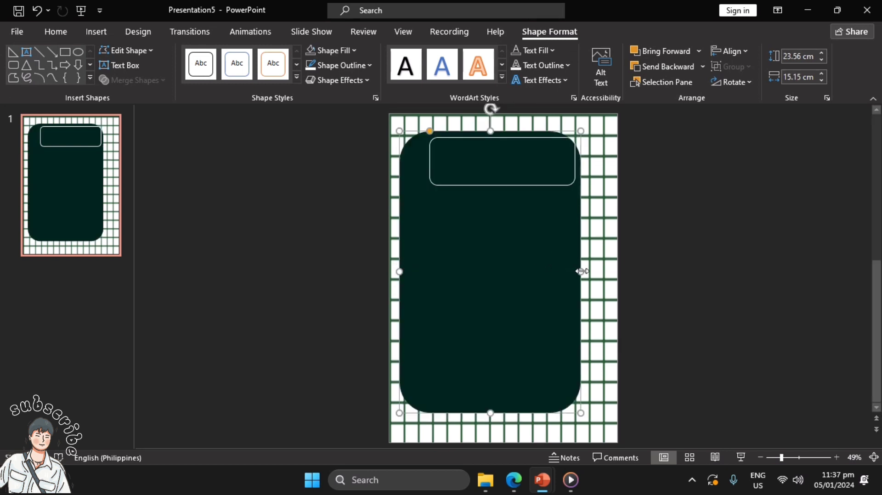
pyautogui.moveTo(581, 272); pyautogui.dragTo(607, 271)
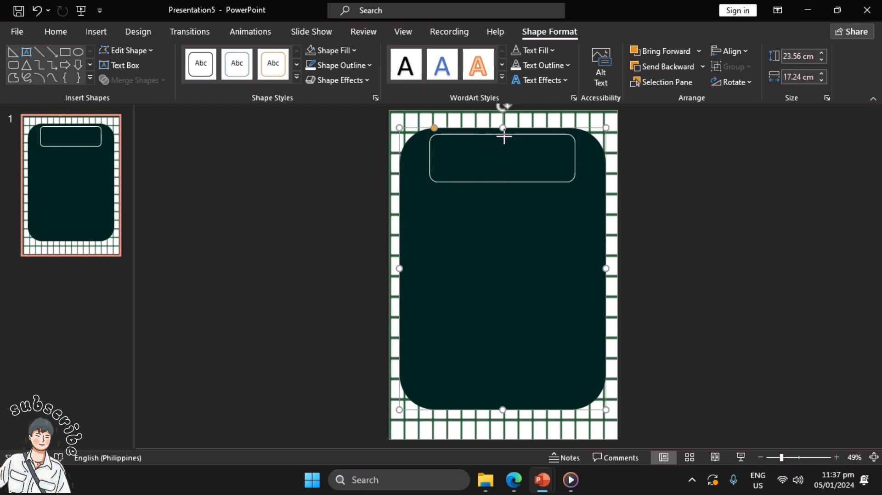
pyautogui.moveTo(501, 132); pyautogui.dragTo(503, 140)
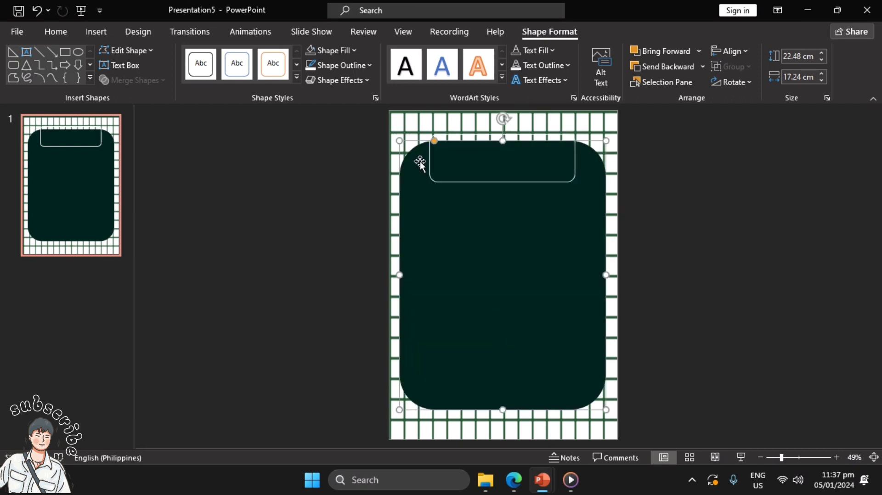
pyautogui.moveTo(434, 140); pyautogui.dragTo(414, 146)
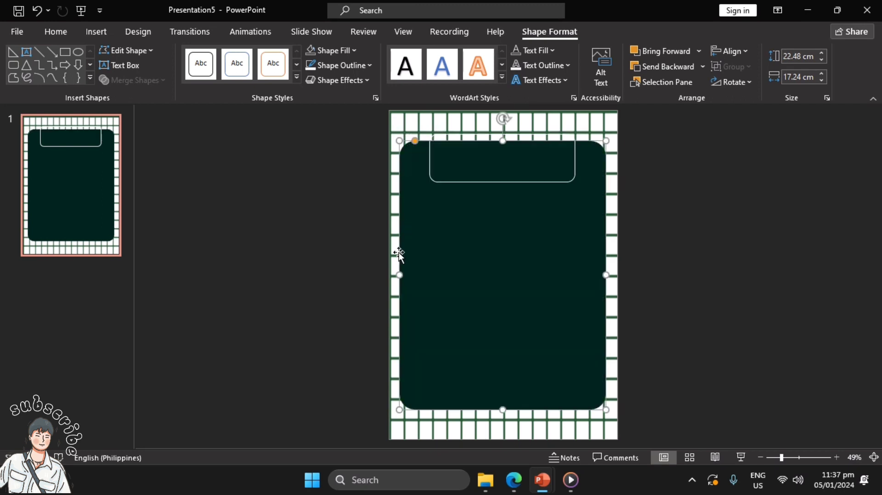
pyautogui.moveTo(399, 275); pyautogui.dragTo(410, 276)
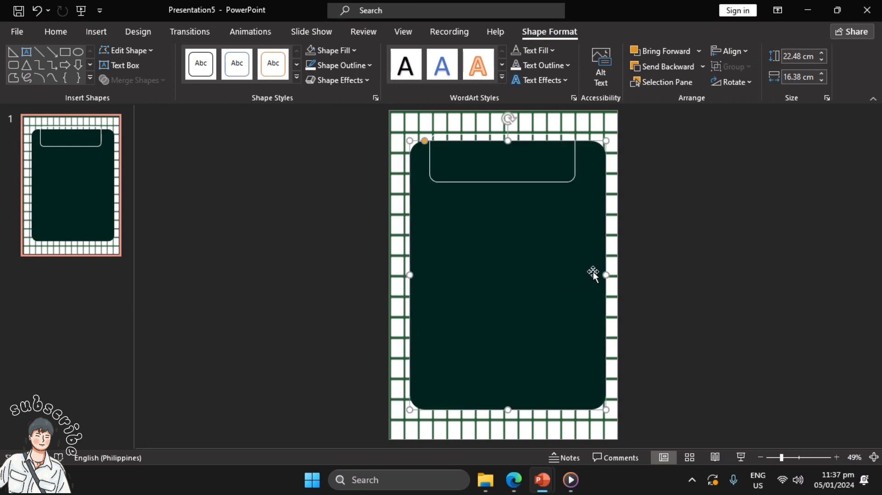
pyautogui.moveTo(604, 273); pyautogui.dragTo(597, 275)
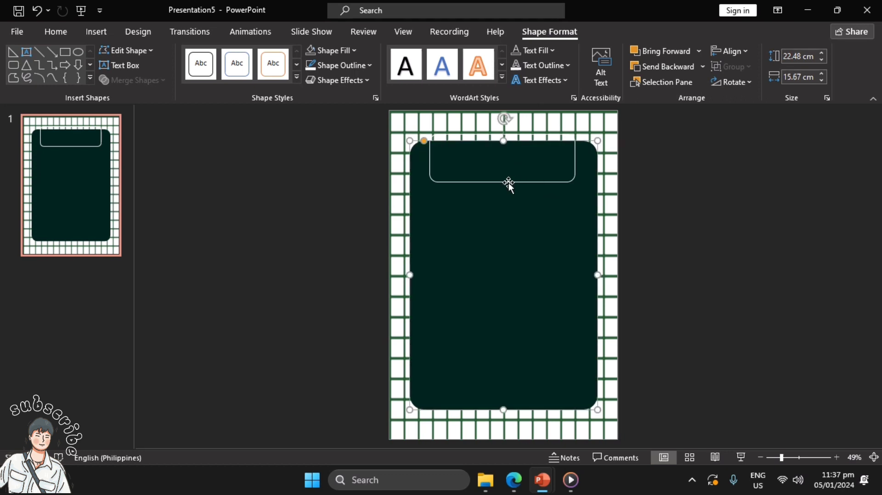
pyautogui.click(717, 213)
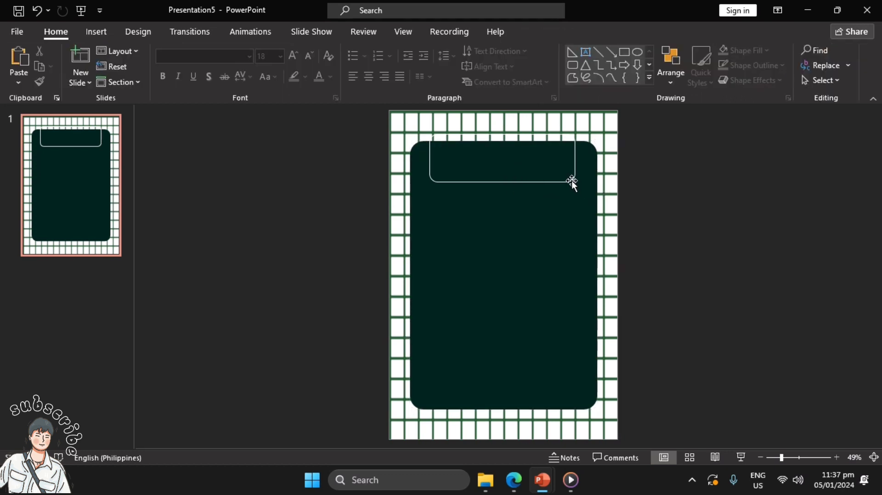
# - Lower the outlined label box and shorten it into a header strip
pyautogui.moveTo(572, 180); pyautogui.dragTo(573, 203)
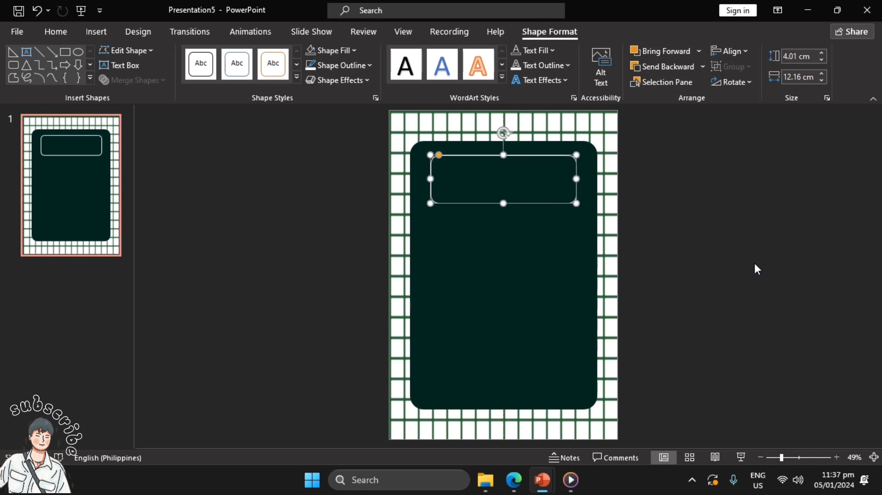
pyautogui.click(754, 261)
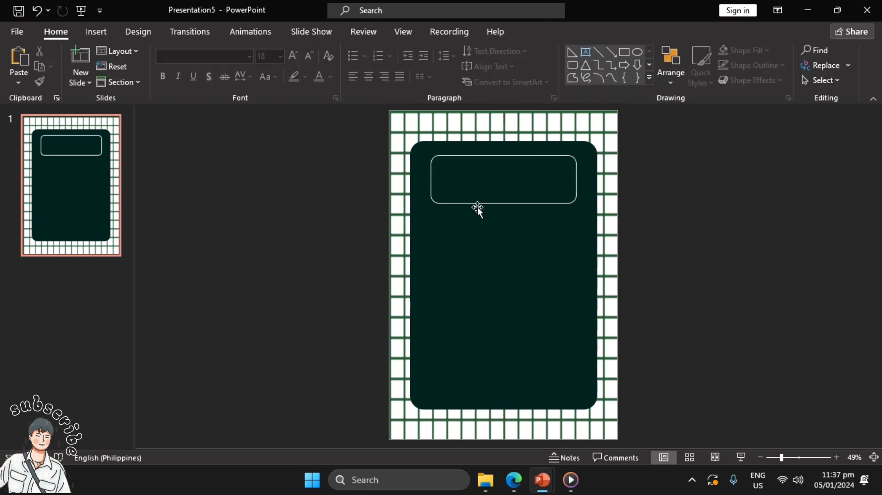
pyautogui.click(456, 207)
pyautogui.click(466, 202)
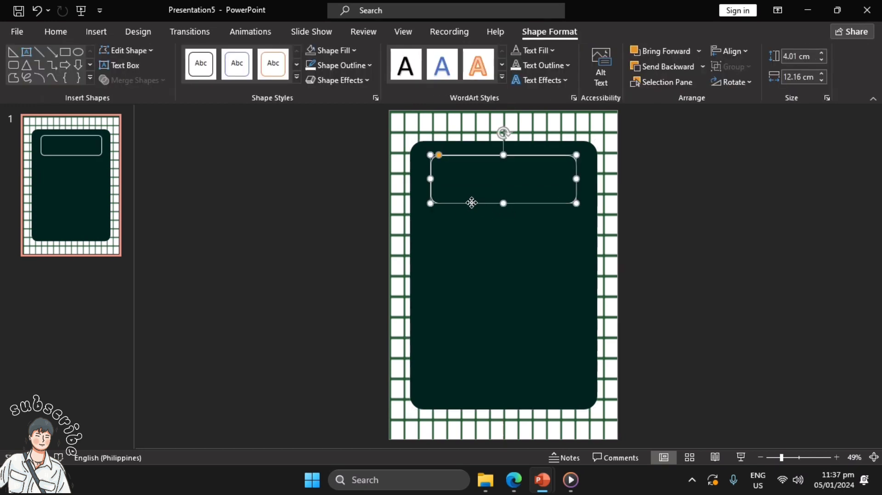
pyautogui.moveTo(503, 203); pyautogui.dragTo(503, 191)
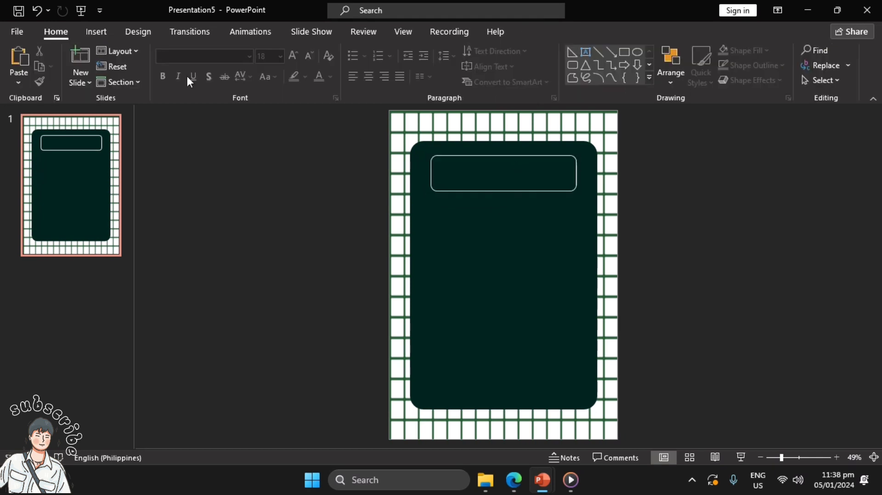
pyautogui.click(84, 33)
pyautogui.click(198, 79)
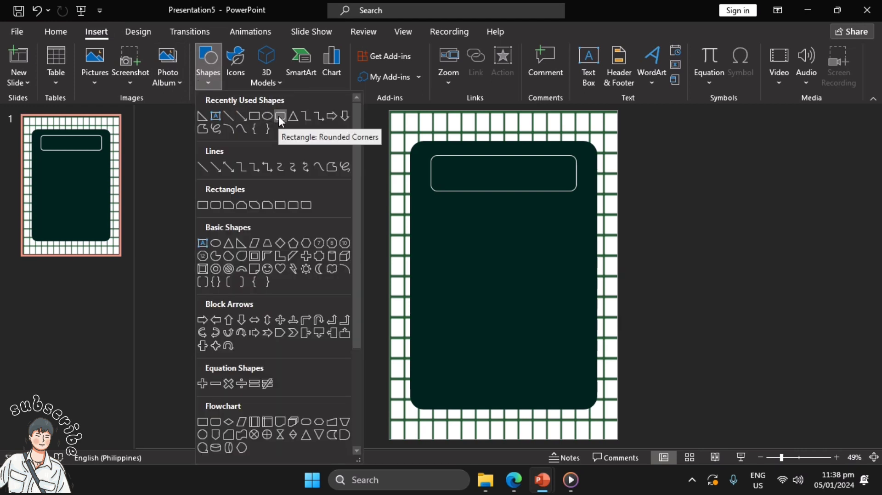
# - Draw a 15.8 × 14.27 cm rectangle in the panel below the header strip
pyautogui.click(201, 205)
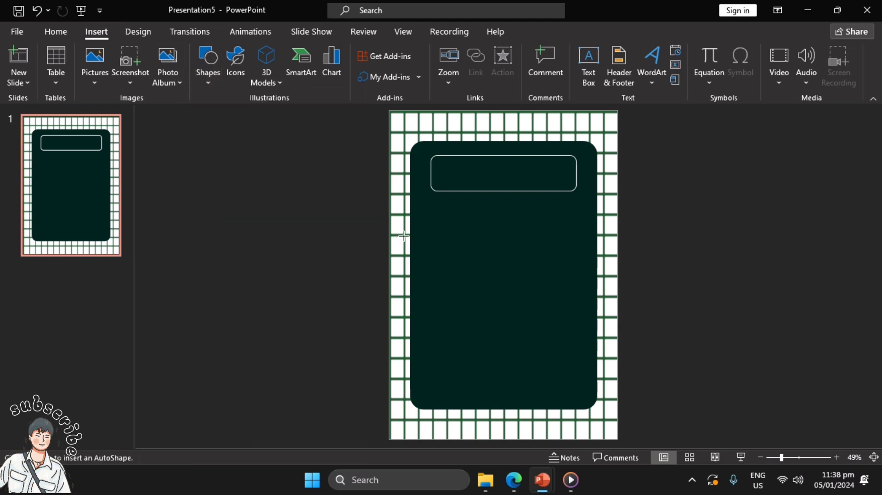
pyautogui.moveTo(431, 206); pyautogui.dragTo(579, 393)
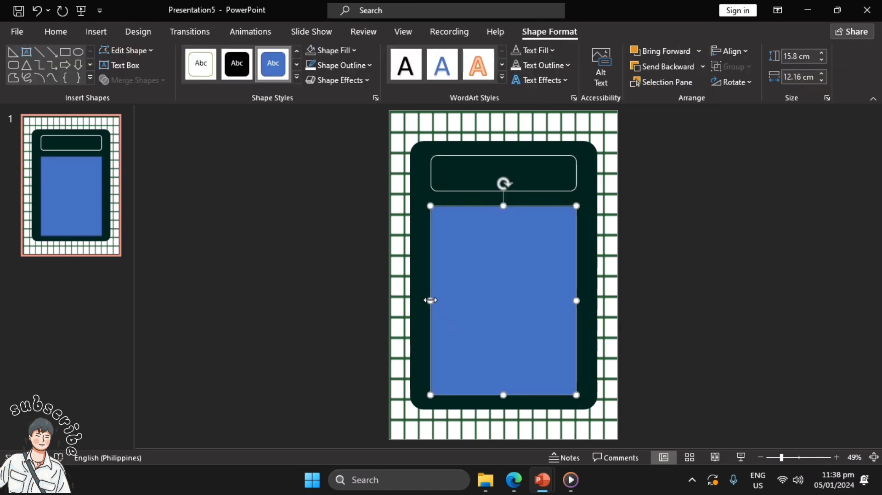
pyautogui.moveTo(430, 301); pyautogui.dragTo(417, 301)
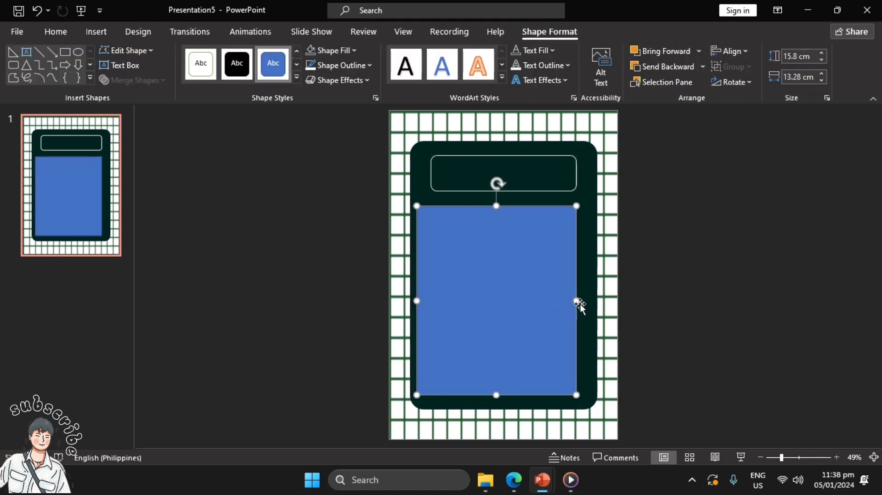
pyautogui.moveTo(577, 301); pyautogui.dragTo(588, 301)
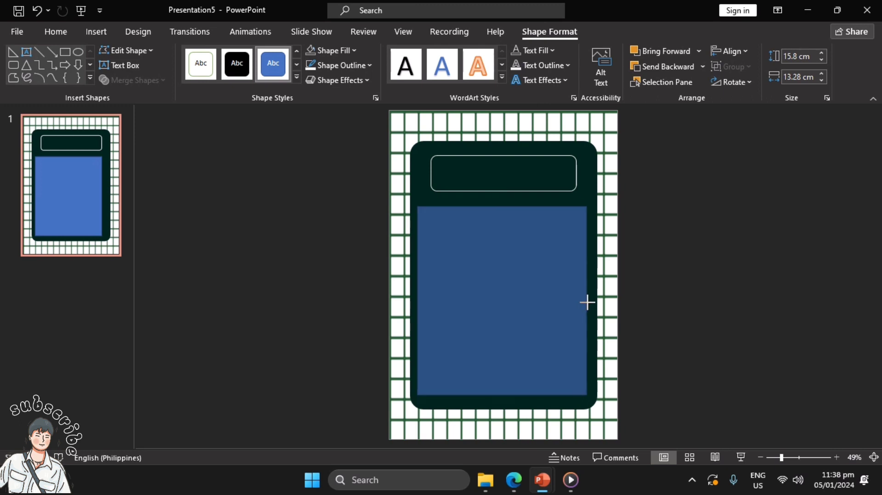
# - Fill the inner rectangle with Green, Accent 6, Lighter 60%
pyautogui.click(348, 48)
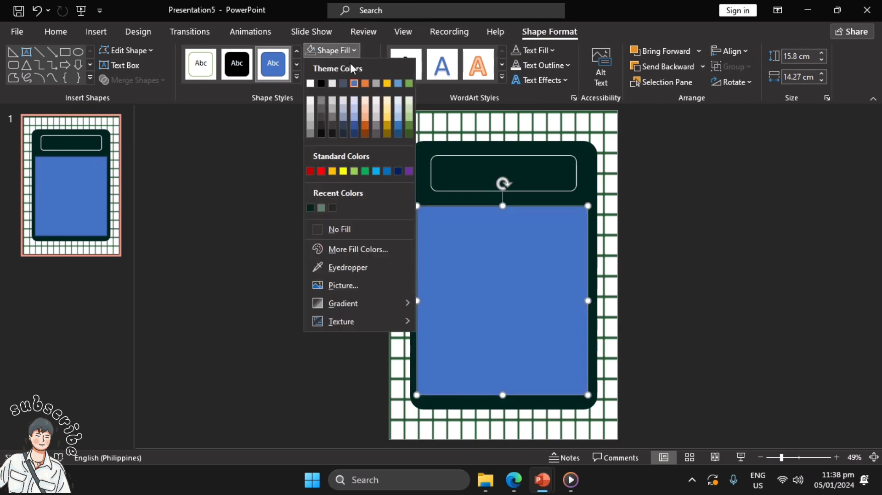
pyautogui.click(409, 103)
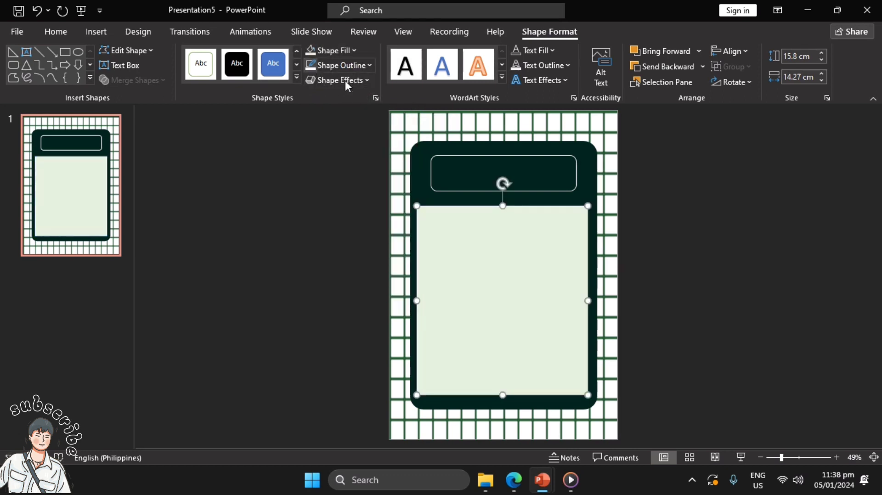
pyautogui.moveTo(451, 285); pyautogui.dragTo(452, 282)
pyautogui.click(718, 249)
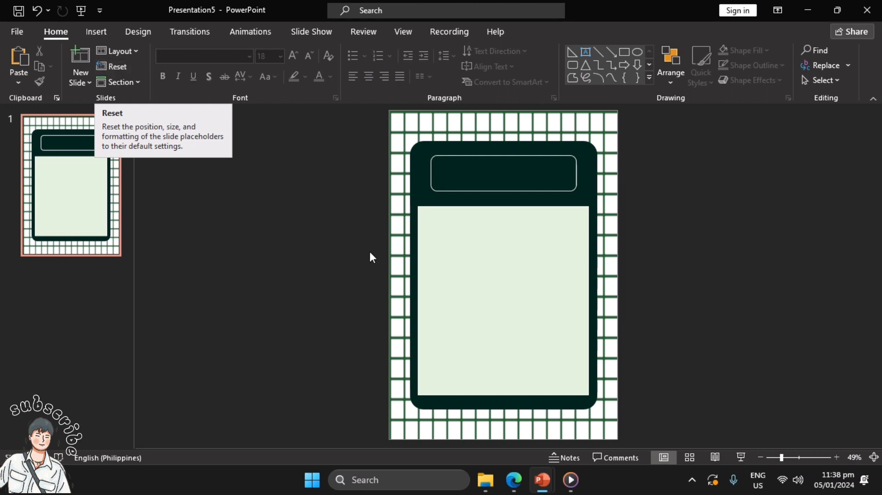
# - Zoom to 98% and draw a white Flowchart Delay notch on the card's left edge
pyautogui.click(798, 457)
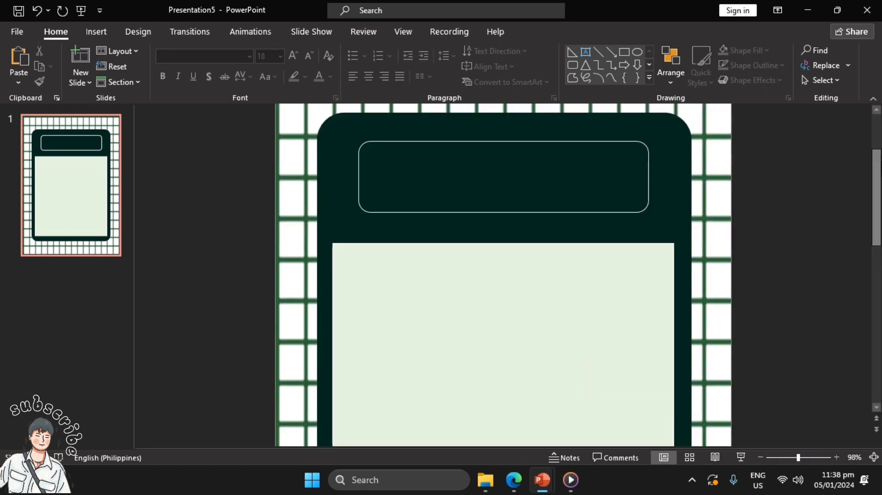
pyautogui.click(104, 31)
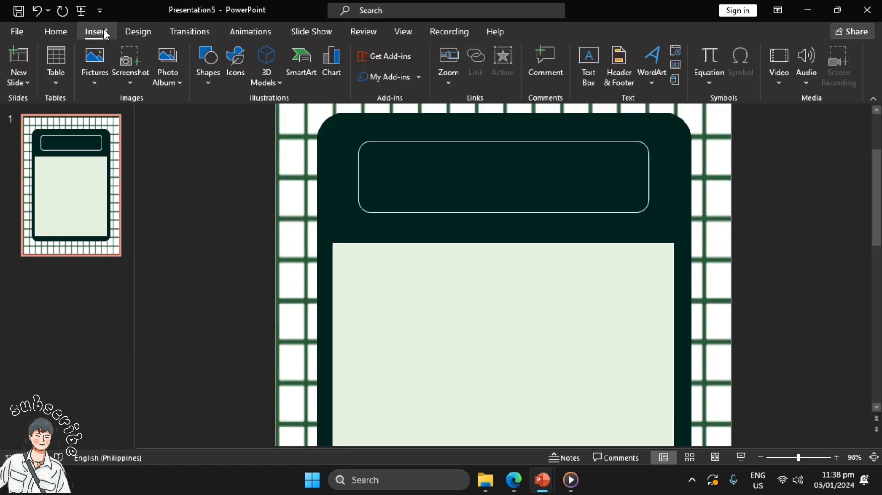
pyautogui.click(208, 76)
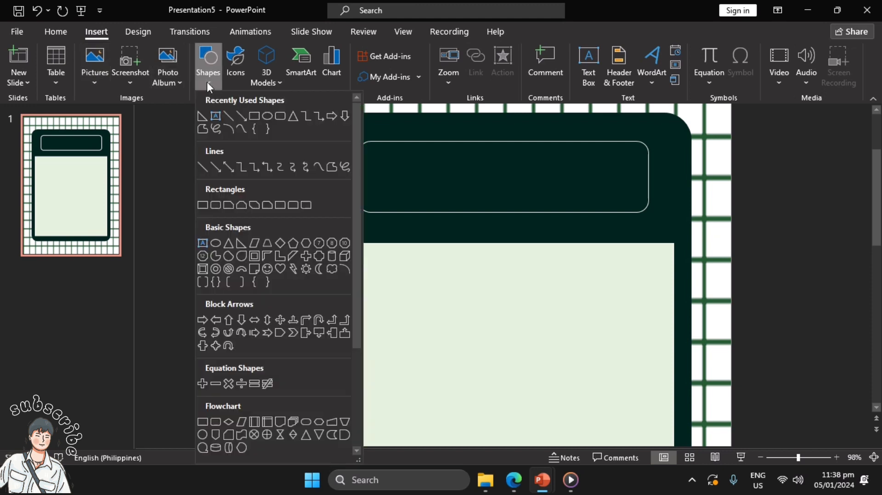
pyautogui.click(345, 422)
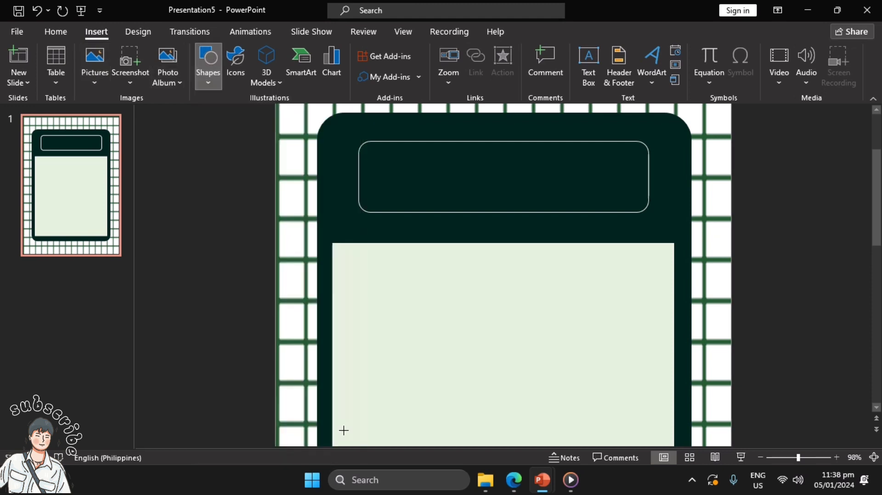
pyautogui.moveTo(317, 140)
pyautogui.mouseDown()
pyautogui.moveTo(343, 213)
pyautogui.moveTo(332, 187)
pyautogui.mouseUp()
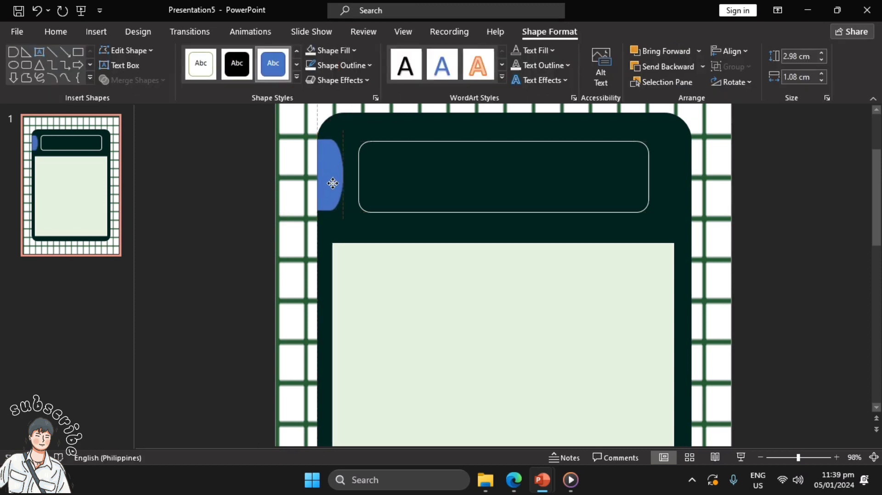
pyautogui.moveTo(332, 187); pyautogui.dragTo(331, 184)
pyautogui.click(327, 51)
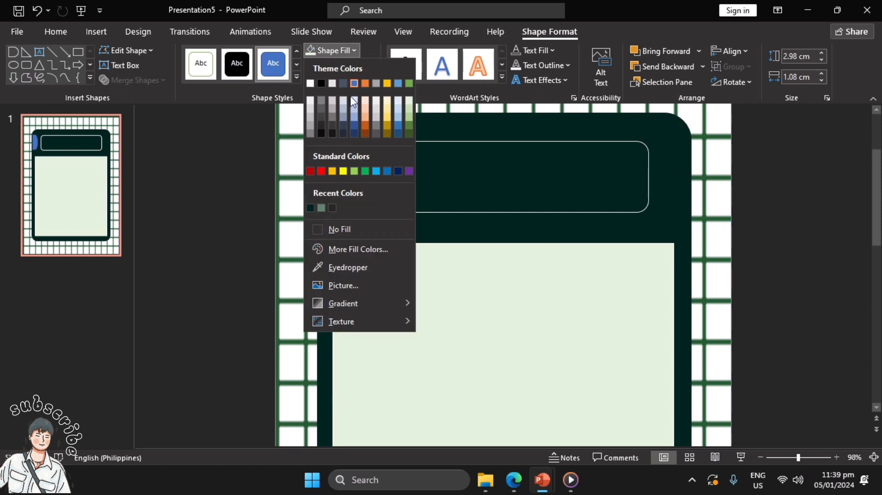
pyautogui.click(310, 83)
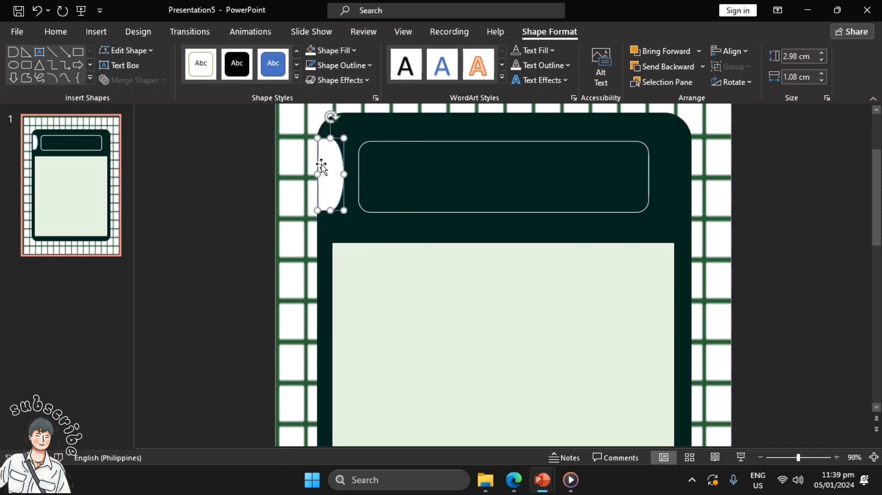
# - Duplicate the notch, flip it horizontally, and place it on the card's right edge
pyautogui.click(346, 202)
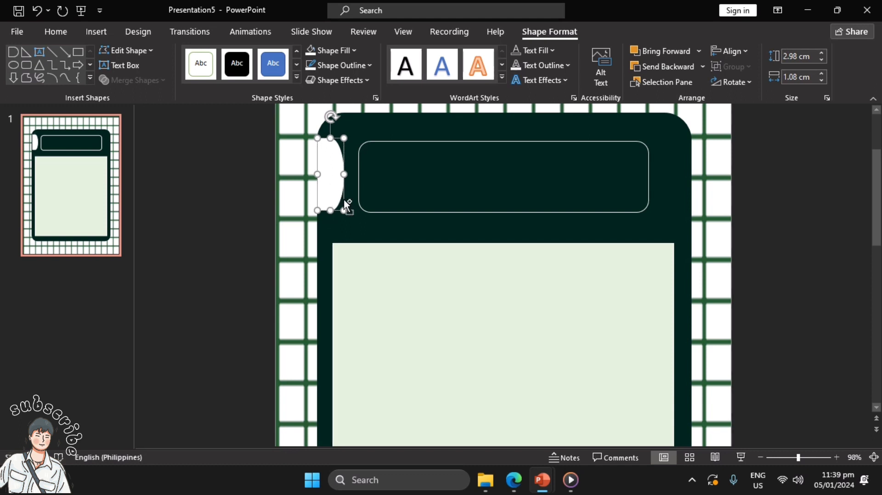
pyautogui.hotkey('ctrl', 'd')
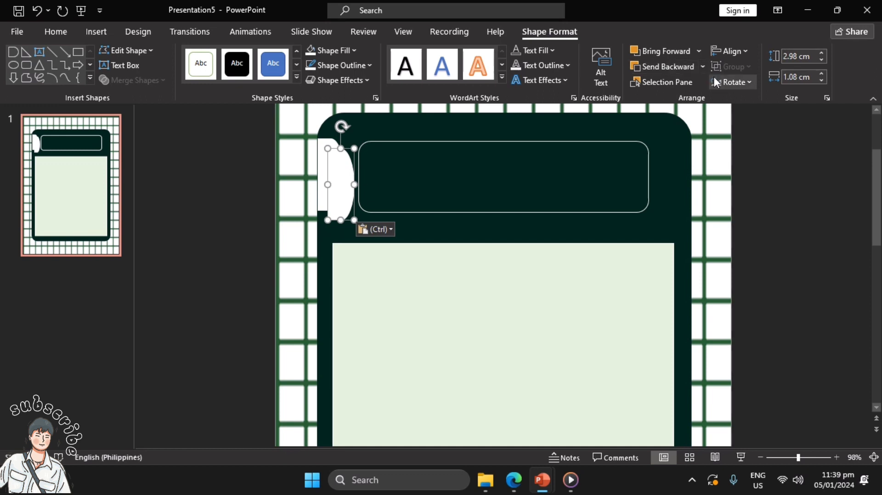
pyautogui.click(728, 82)
pyautogui.click(767, 154)
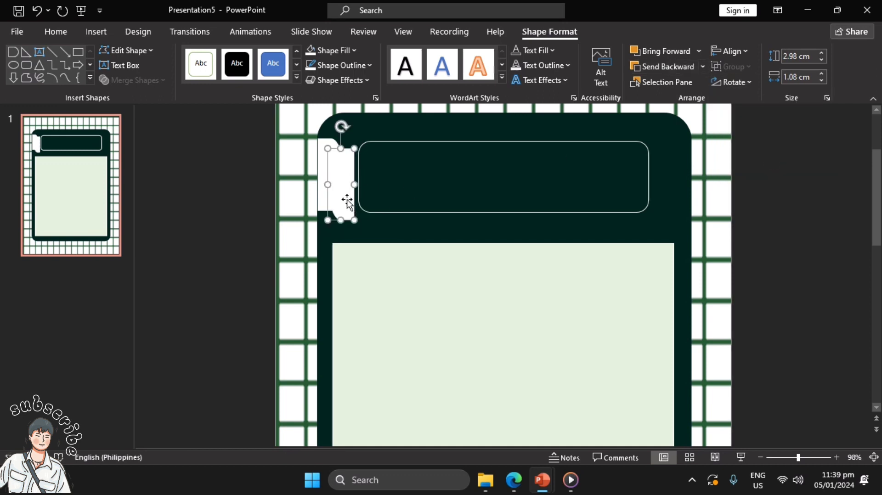
pyautogui.moveTo(350, 197); pyautogui.dragTo(682, 192)
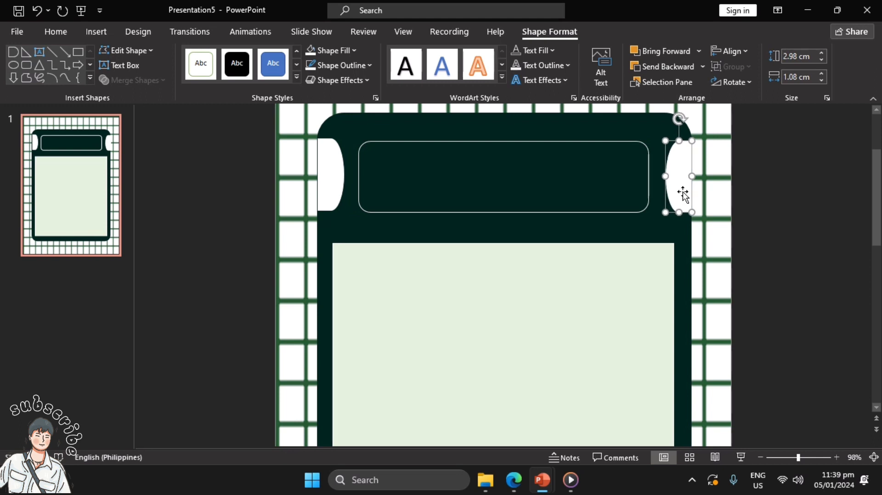
pyautogui.moveTo(682, 192); pyautogui.dragTo(685, 192)
pyautogui.click(796, 208)
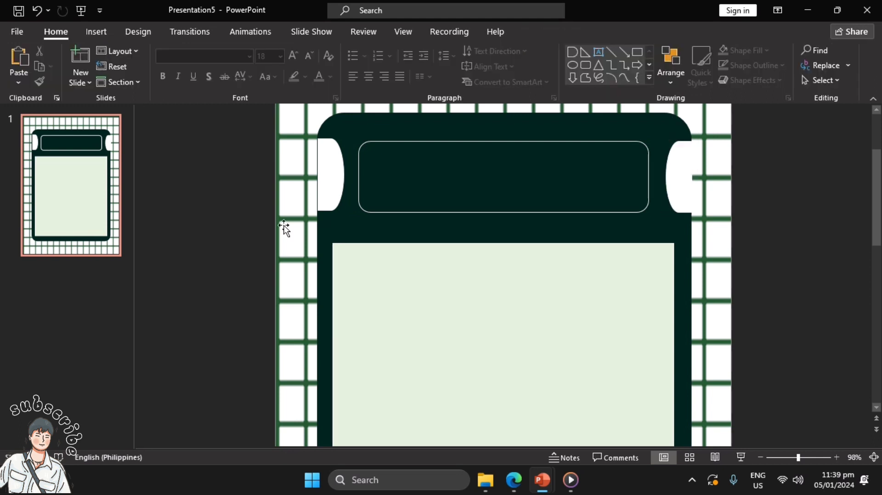
pyautogui.click(333, 202)
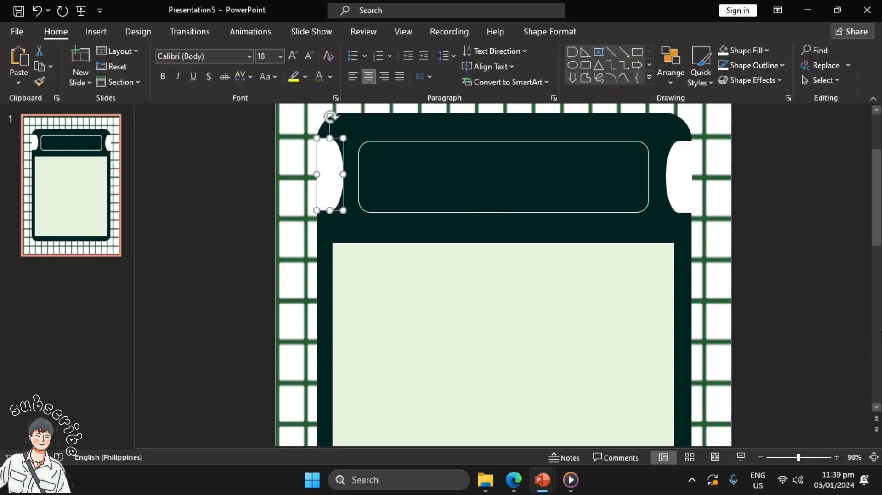
pyautogui.scroll(-3, 773, 298)
pyautogui.scroll(5, 773, 299)
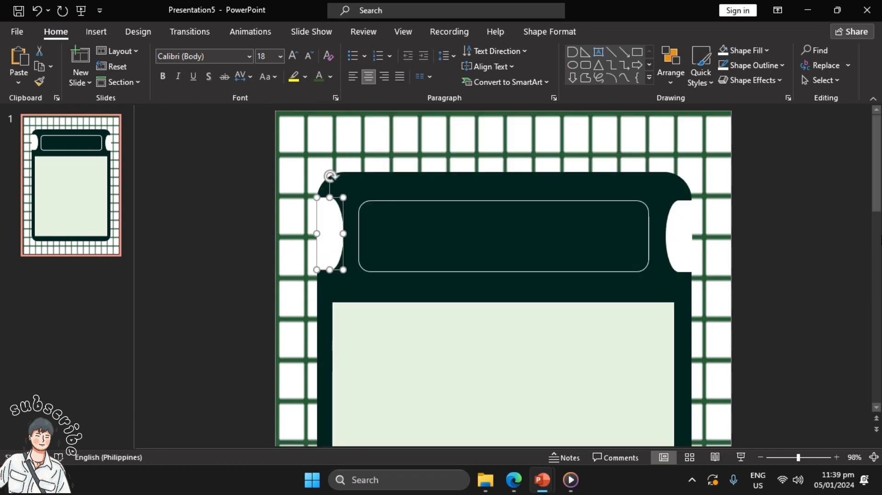
pyautogui.click(773, 295)
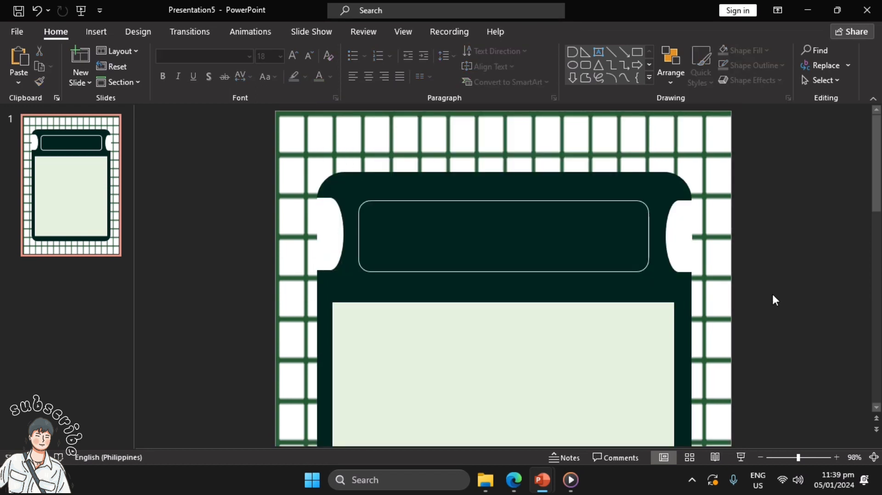
# - Add a centred text box reading 'Insert Text Here' inside the label frame
pyautogui.click(107, 33)
pyautogui.click(589, 67)
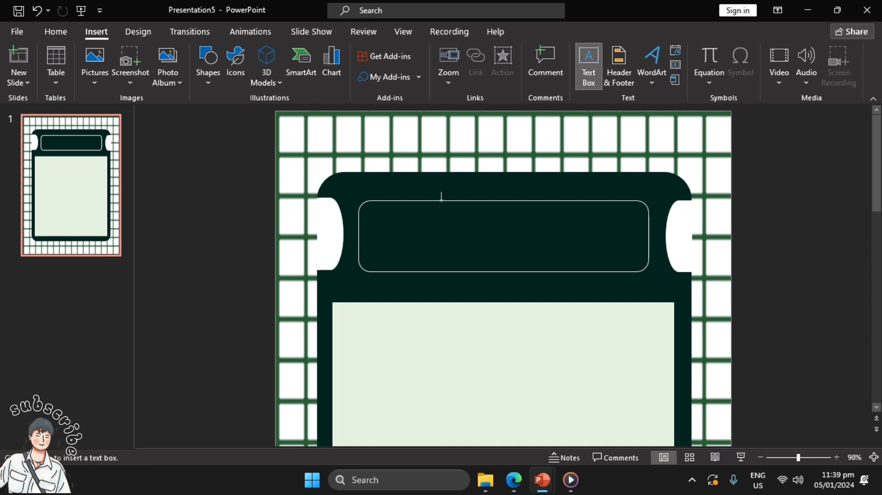
pyautogui.moveTo(391, 225); pyautogui.dragTo(643, 257)
pyautogui.write('In')
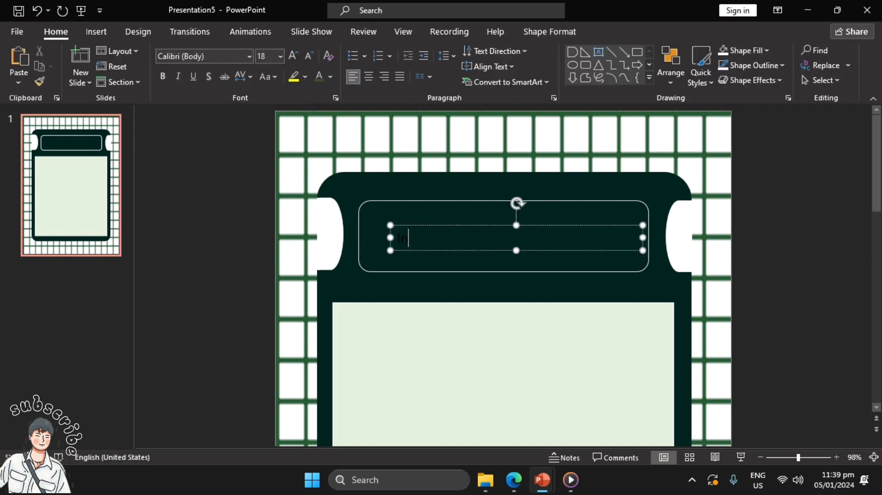
pyautogui.write('sert Te')
pyautogui.write('xt H')
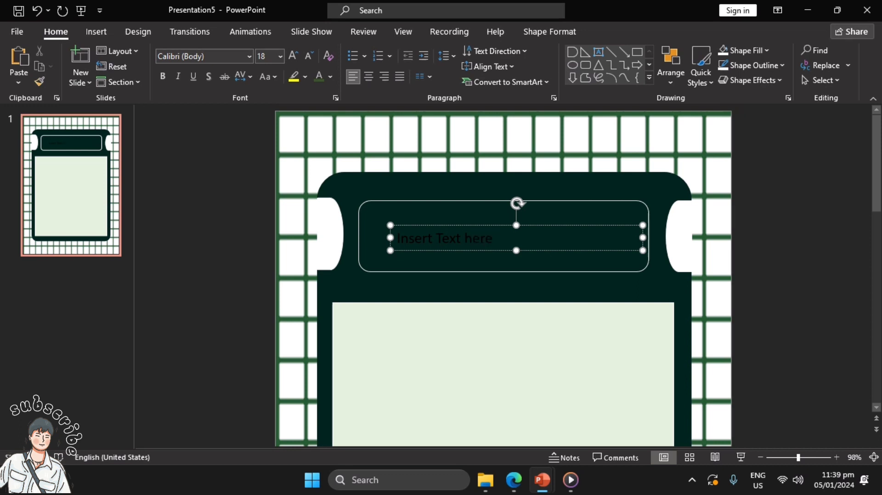
pyautogui.write(' Here')
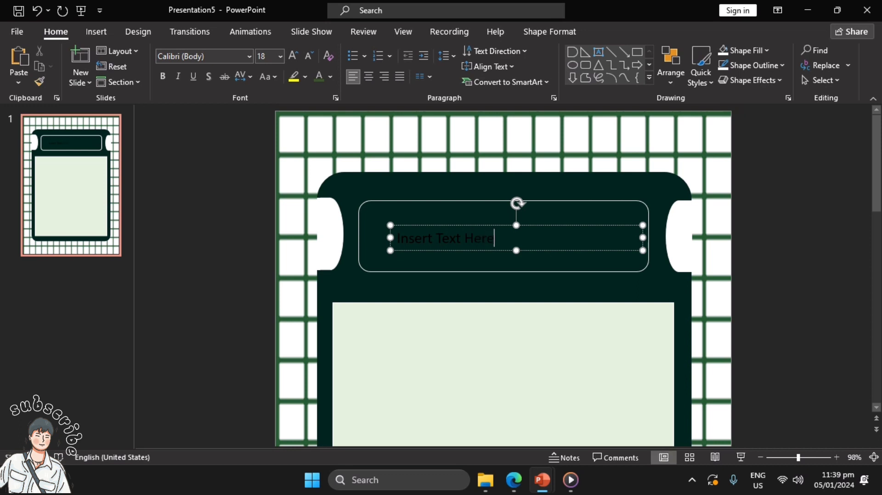
pyautogui.click(370, 76)
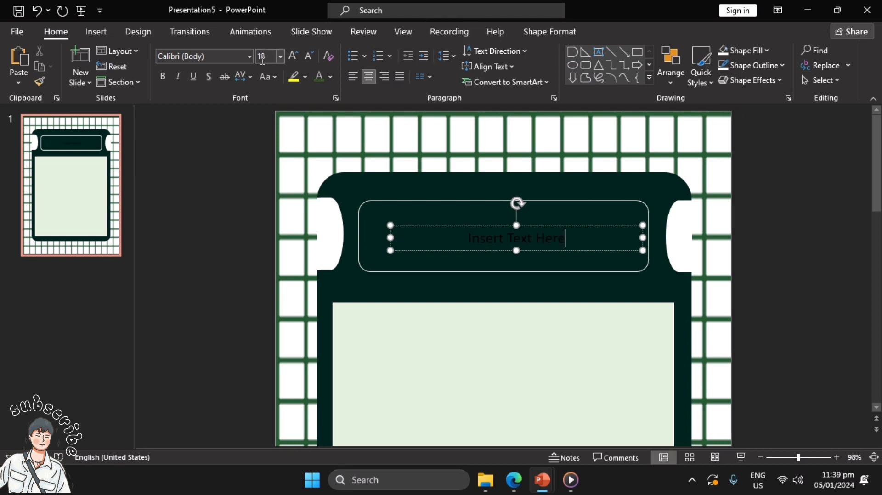
# - Set the label text to white Cascadia Mono SemiBold
pyautogui.click(249, 56)
pyautogui.moveTo(343, 87)
pyautogui.mouseDown()
pyautogui.moveTo(355, 302)
pyautogui.moveTo(297, 288)
pyautogui.mouseUp()
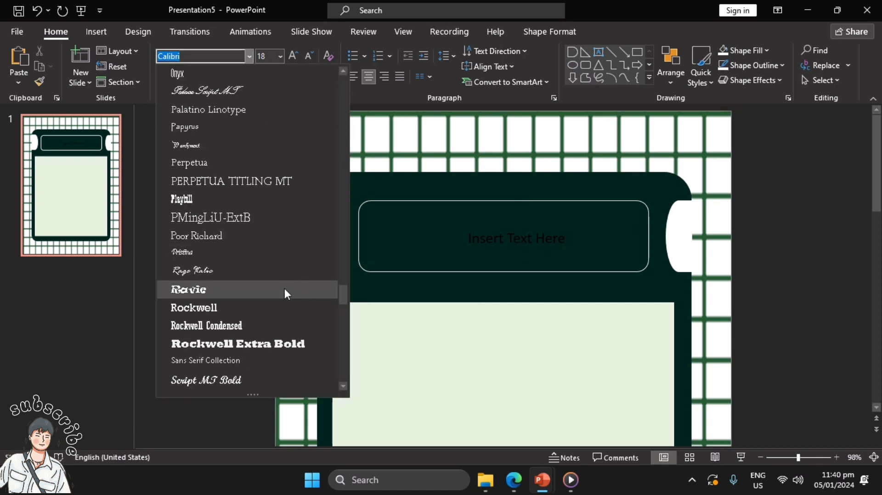
pyautogui.click(481, 241)
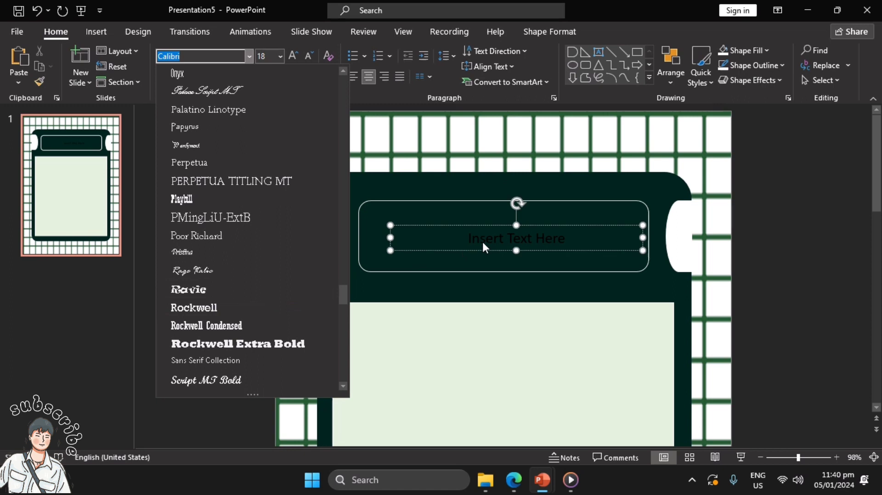
pyautogui.tripleClick(483, 242)
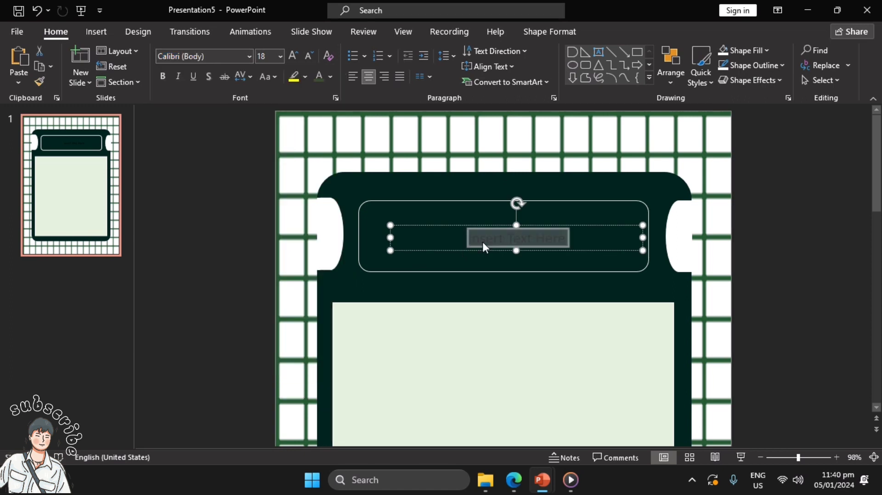
pyautogui.click(248, 56)
pyautogui.click(343, 147)
pyautogui.click(342, 148)
pyautogui.click(342, 148)
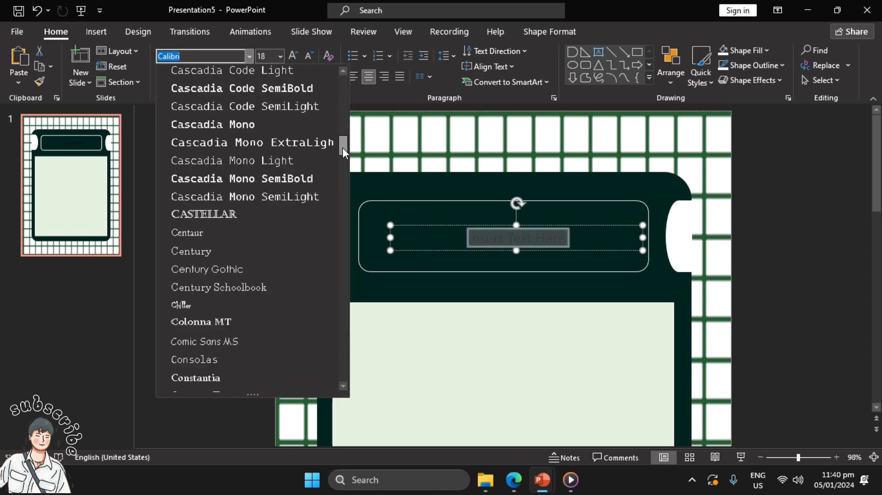
pyautogui.click(299, 178)
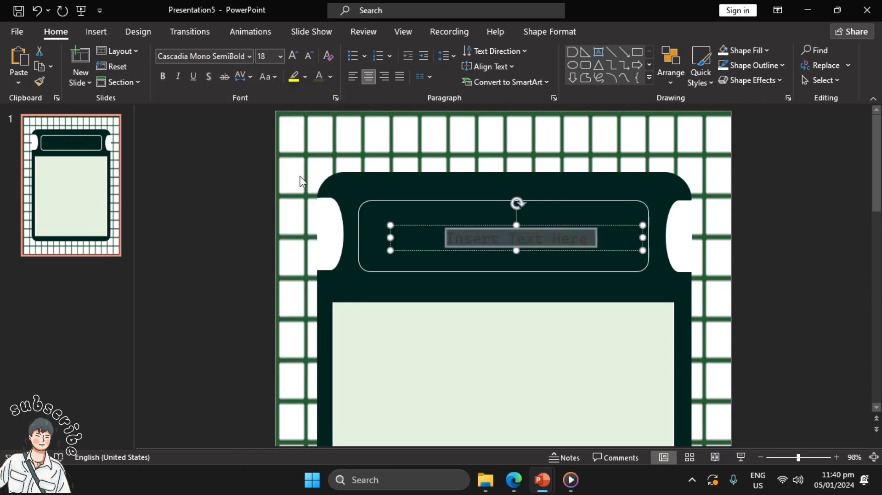
pyautogui.click(332, 77)
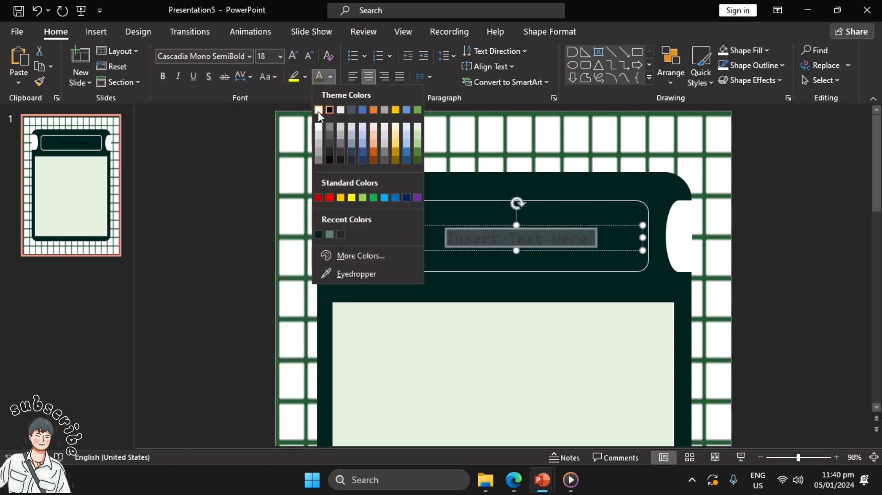
pyautogui.click(317, 111)
# - Enlarge the label to 24 pt and centre it in the outlined box
pyautogui.click(293, 56)
pyautogui.click(293, 56)
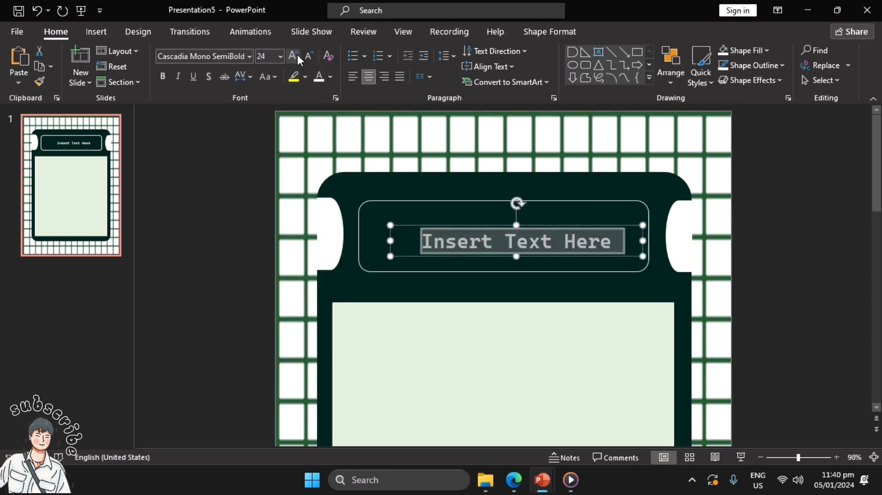
pyautogui.moveTo(547, 225); pyautogui.dragTo(533, 222)
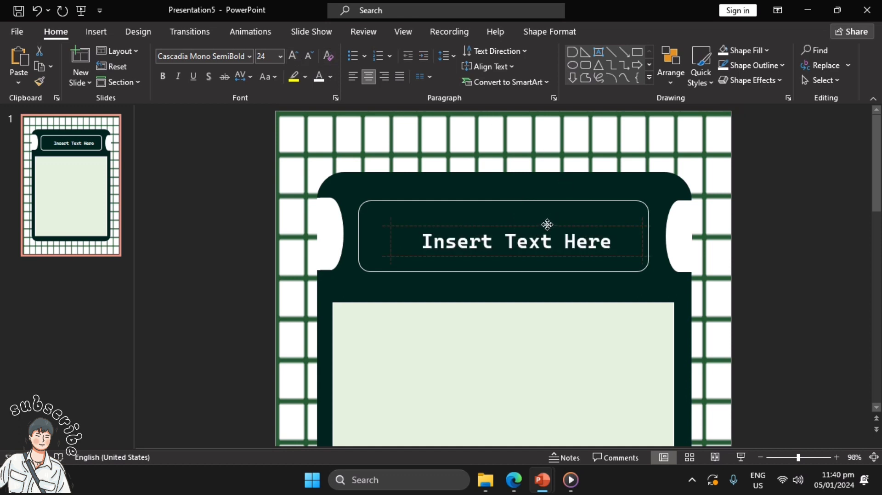
# - Zoom to 50% and draw a dark green, outline-free bar across the slide's top edge
pyautogui.click(806, 328)
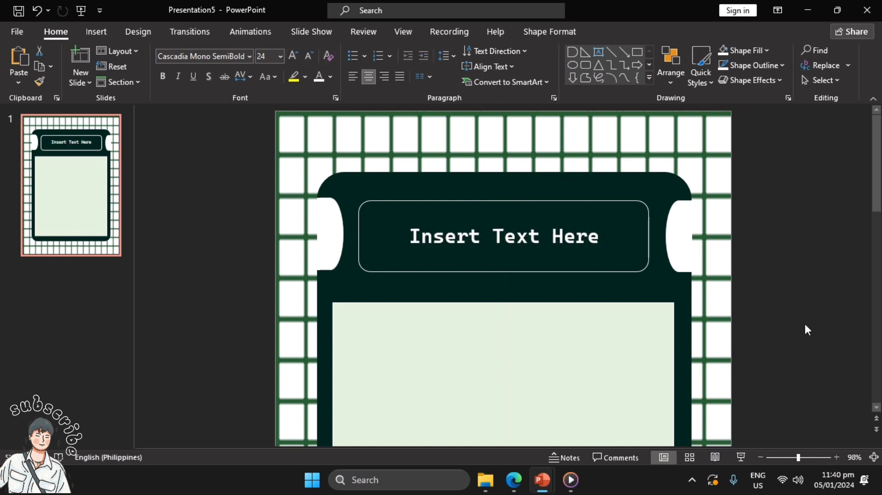
pyautogui.click(761, 458)
pyautogui.click(761, 456)
pyautogui.click(761, 456)
pyautogui.click(760, 457)
pyautogui.click(761, 456)
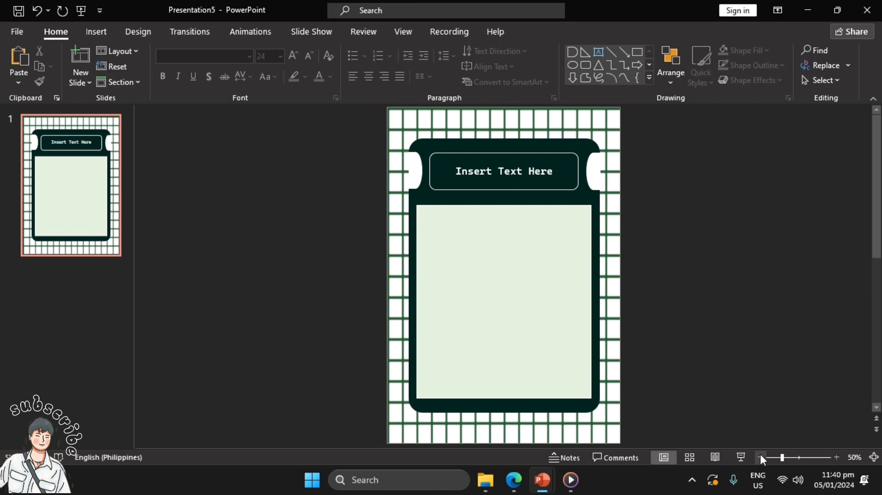
pyautogui.click(638, 54)
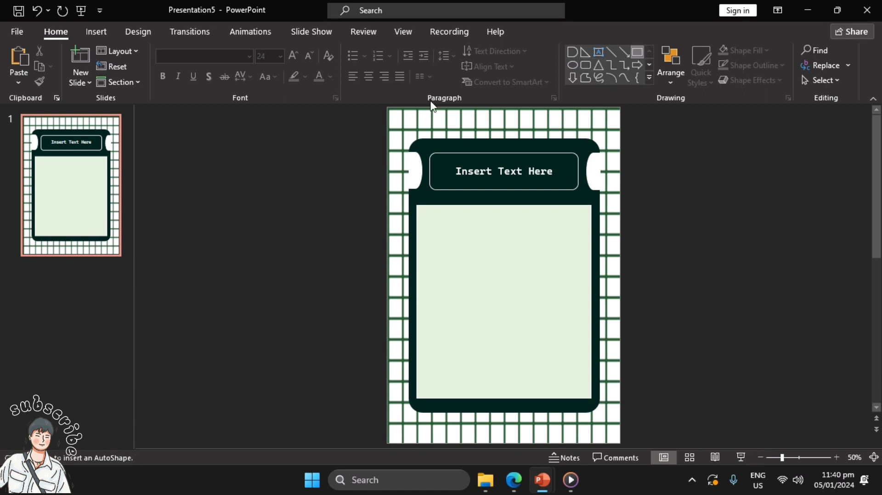
pyautogui.moveTo(388, 109); pyautogui.dragTo(620, 124)
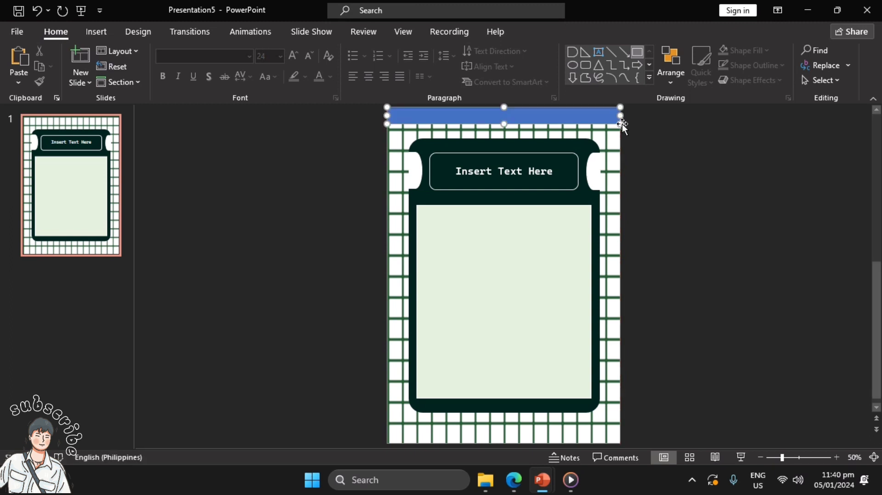
pyautogui.click(344, 52)
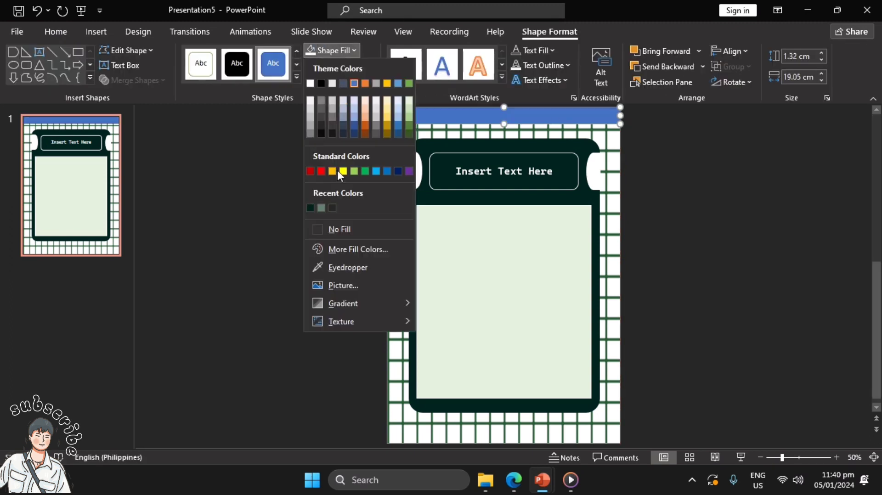
pyautogui.click(310, 208)
pyautogui.click(332, 67)
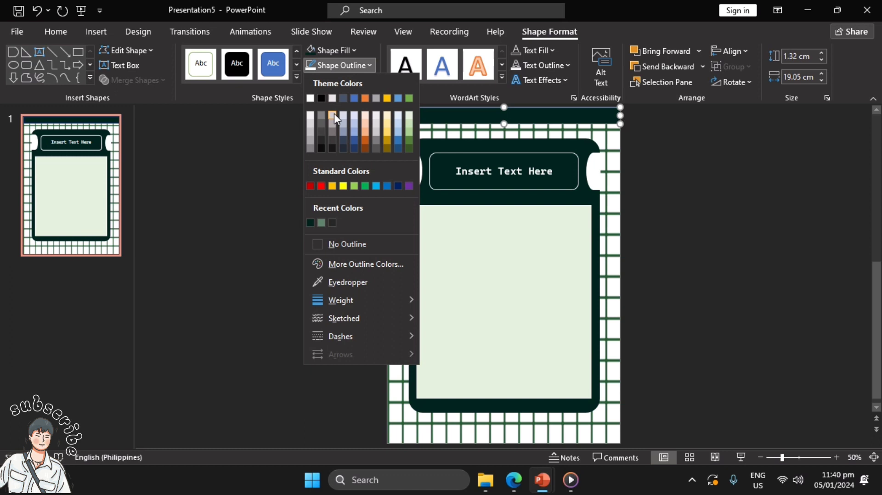
pyautogui.click(338, 237)
pyautogui.click(337, 241)
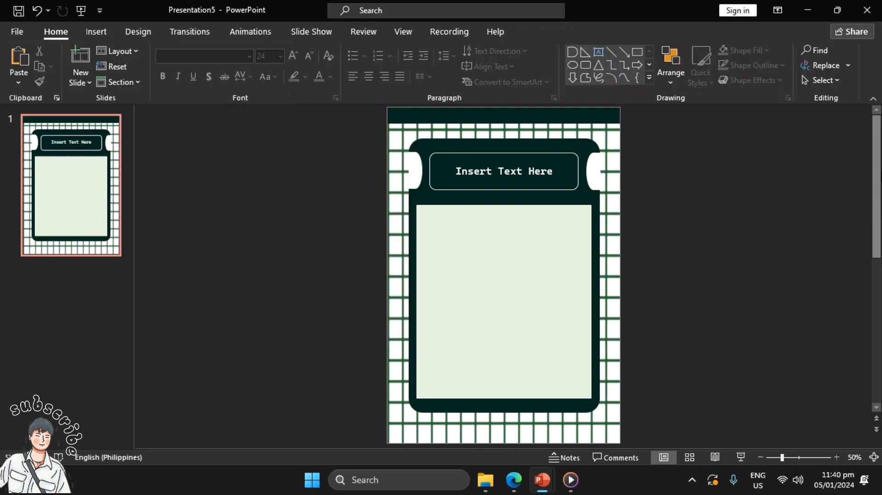
# - Copy the top bar and move the copy to the slide's bottom edge
pyautogui.click(508, 122)
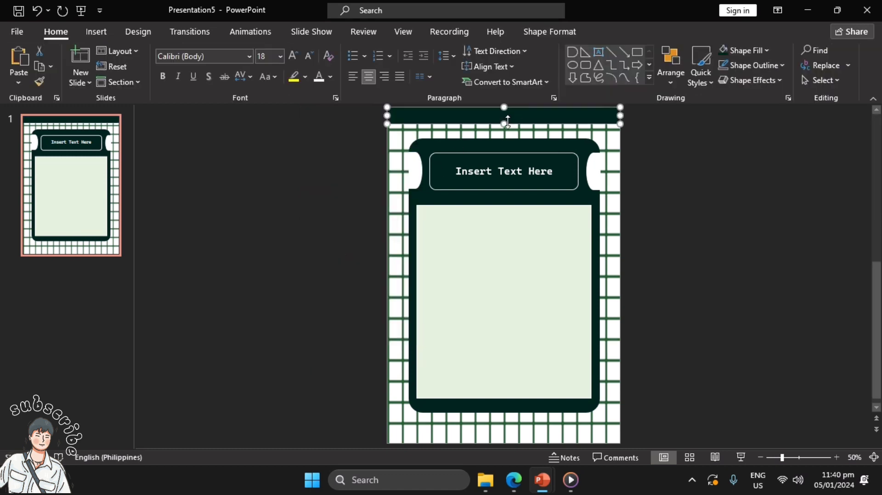
pyautogui.hotkey('ctrl', 'c')
pyautogui.hotkey('ctrl', 'v')
pyautogui.moveTo(508, 122); pyautogui.dragTo(524, 445)
pyautogui.press('Escape')
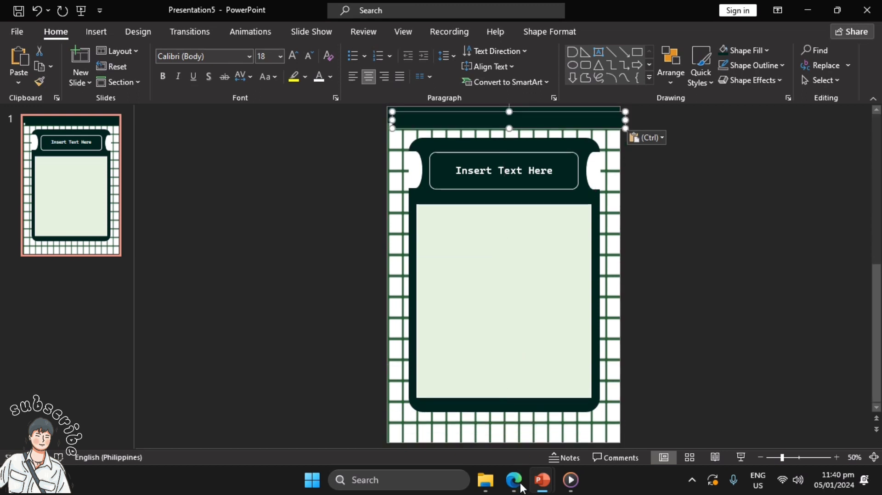
pyautogui.moveTo(585, 121)
pyautogui.mouseDown()
pyautogui.moveTo(583, 361)
pyautogui.moveTo(568, 435)
pyautogui.moveTo(569, 428)
pyautogui.mouseUp()
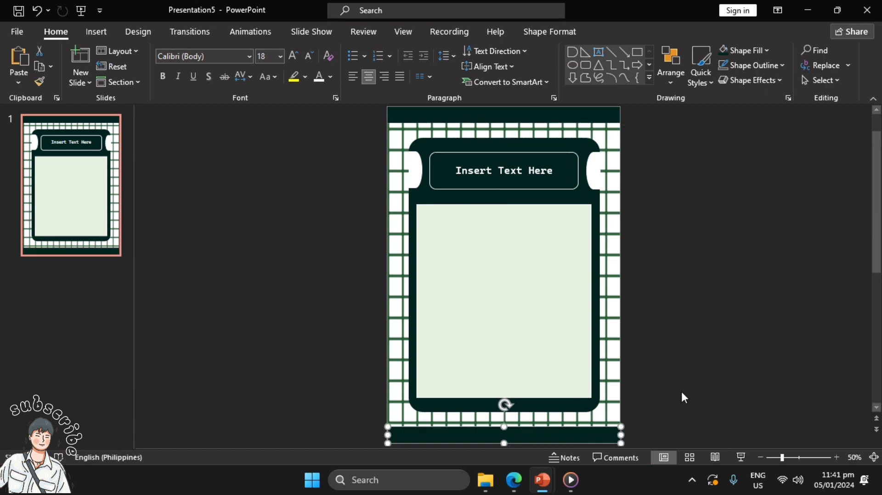
pyautogui.click(683, 398)
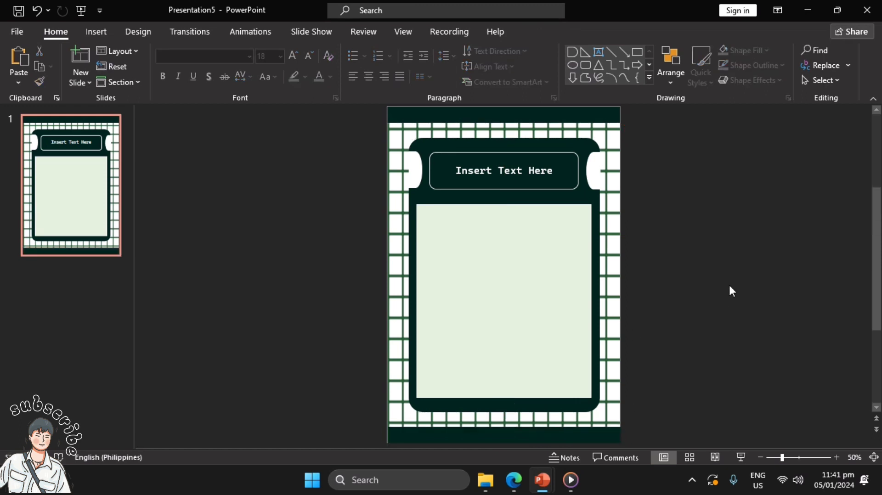
pyautogui.click(536, 407)
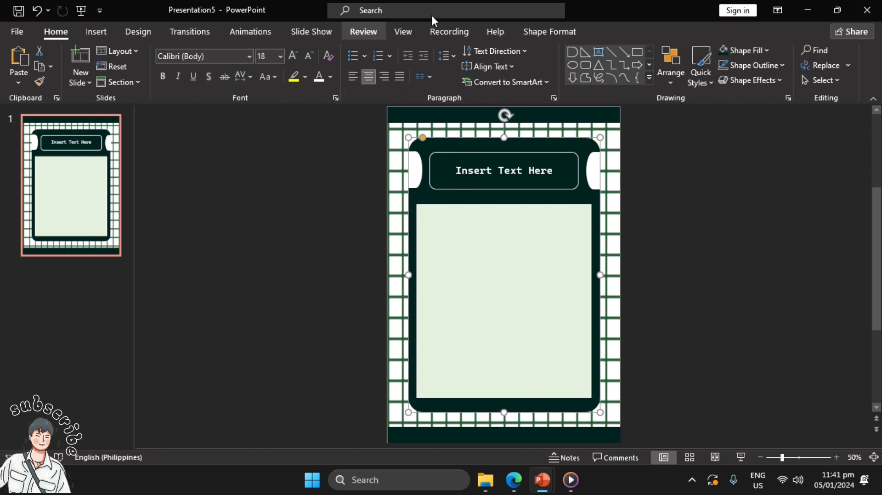
# - Give the card frame a recent dark outline colour at 3 pt weight
pyautogui.click(779, 65)
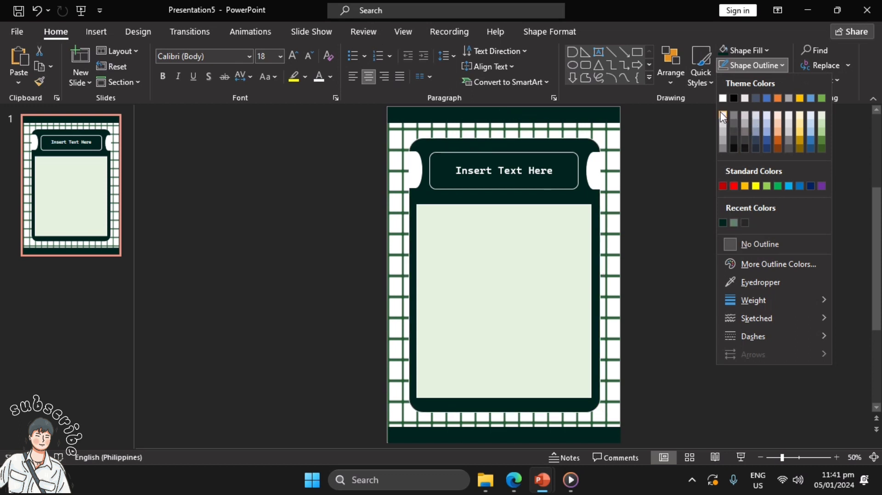
pyautogui.click(735, 223)
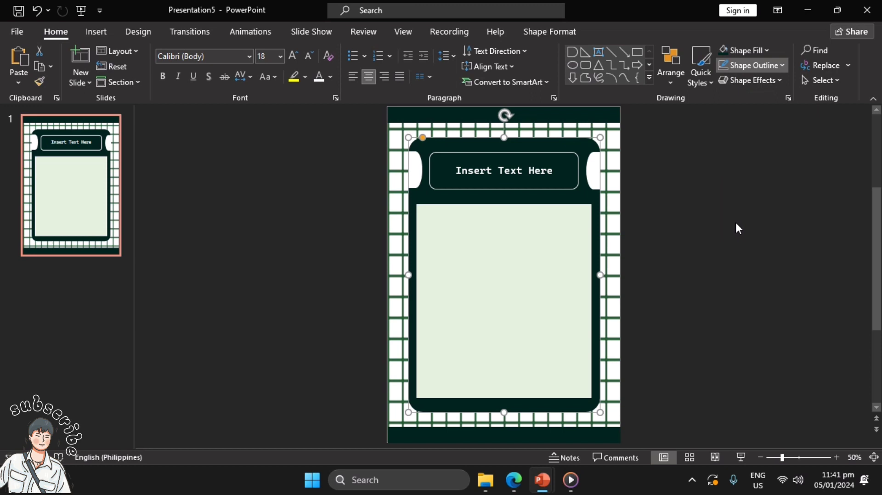
pyautogui.click(768, 64)
pyautogui.moveTo(744, 302)
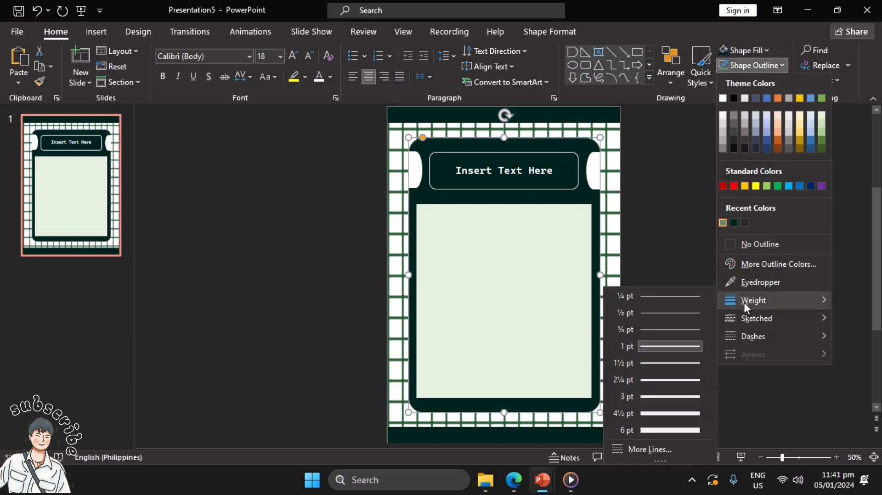
pyautogui.click(677, 396)
pyautogui.click(715, 377)
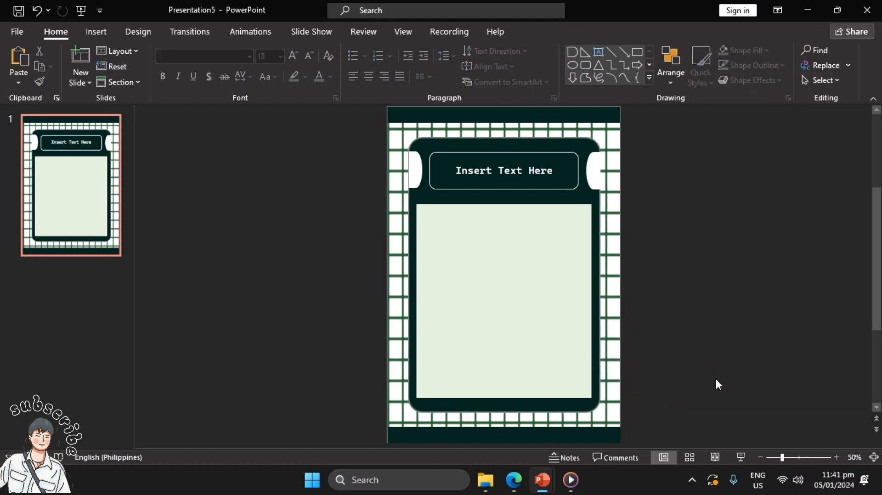
# - Expand the Drawing gallery to show all shapes
pyautogui.click(415, 169)
pyautogui.click(682, 307)
pyautogui.click(649, 78)
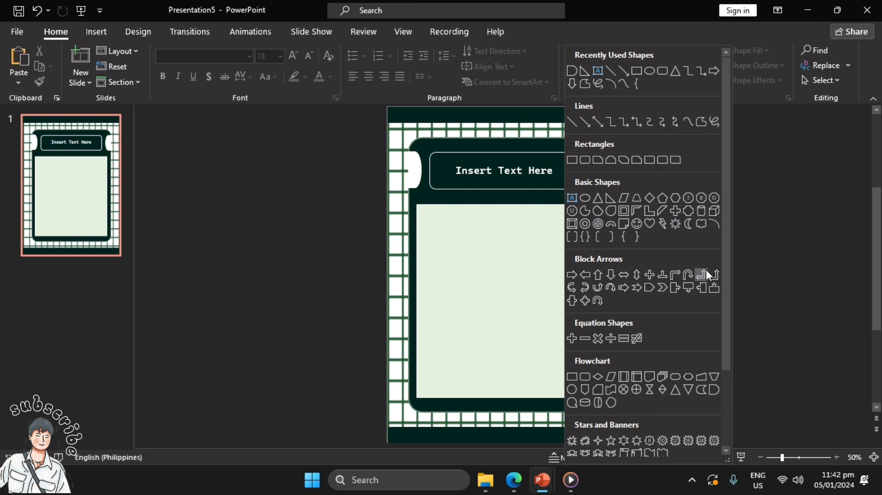
# - Draw a dark green right triangle without outline, rotated 90°, in the card's top-left corner
pyautogui.click(613, 198)
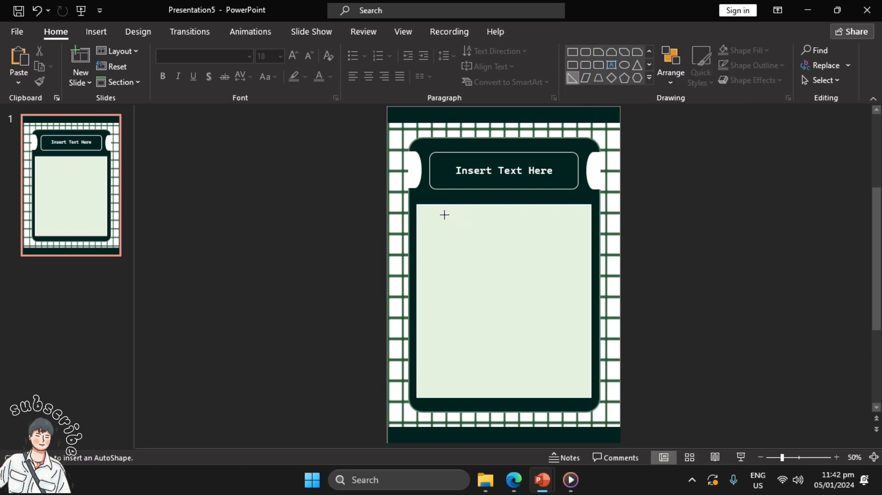
pyautogui.moveTo(430, 215); pyautogui.dragTo(450, 238)
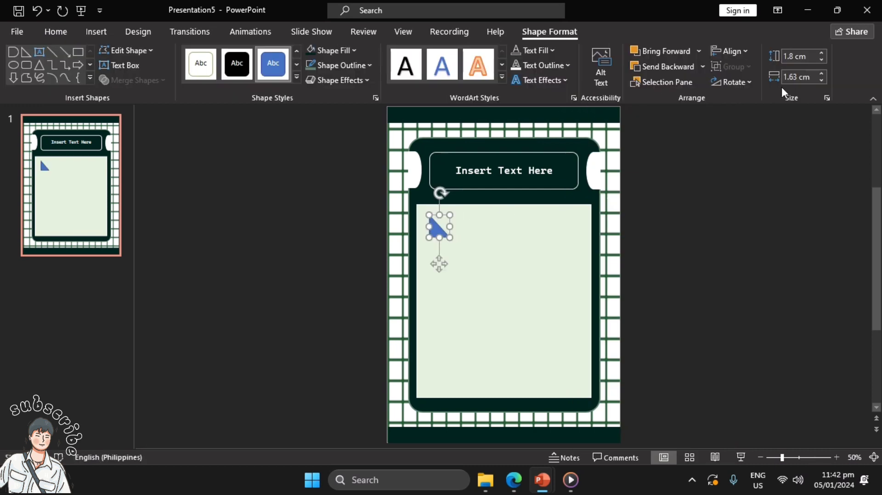
pyautogui.click(746, 84)
pyautogui.click(744, 99)
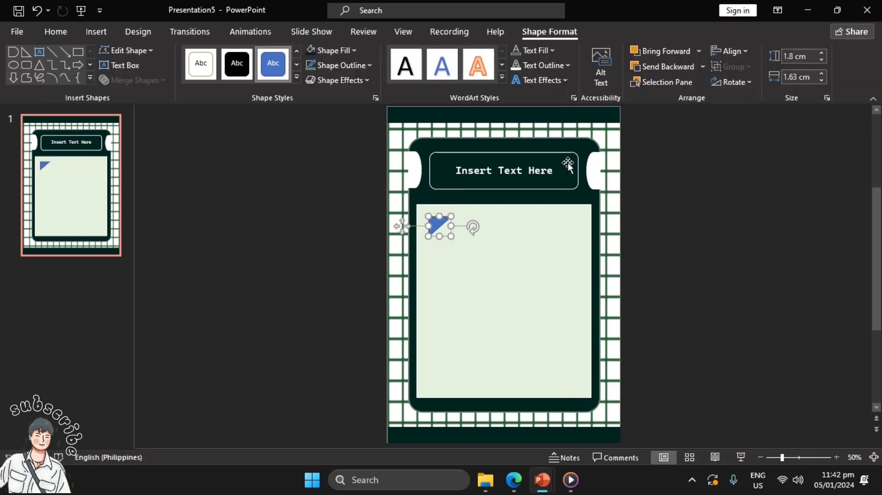
pyautogui.click(310, 53)
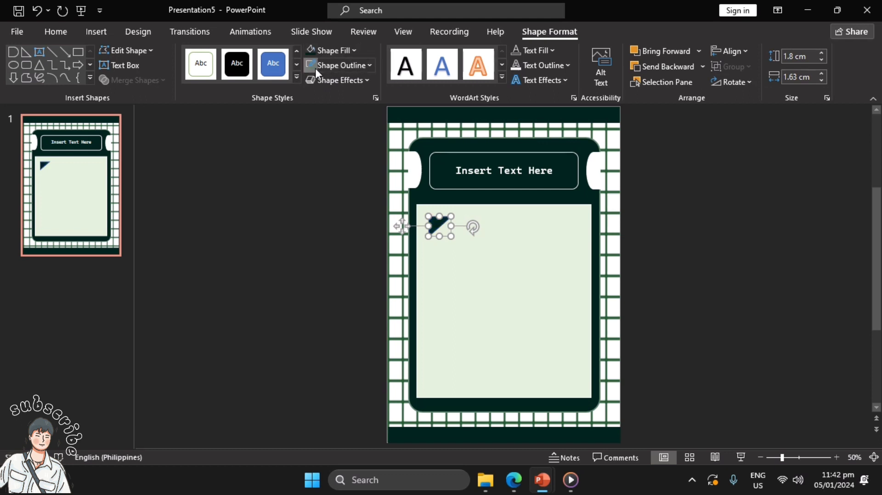
pyautogui.click(323, 66)
pyautogui.click(340, 249)
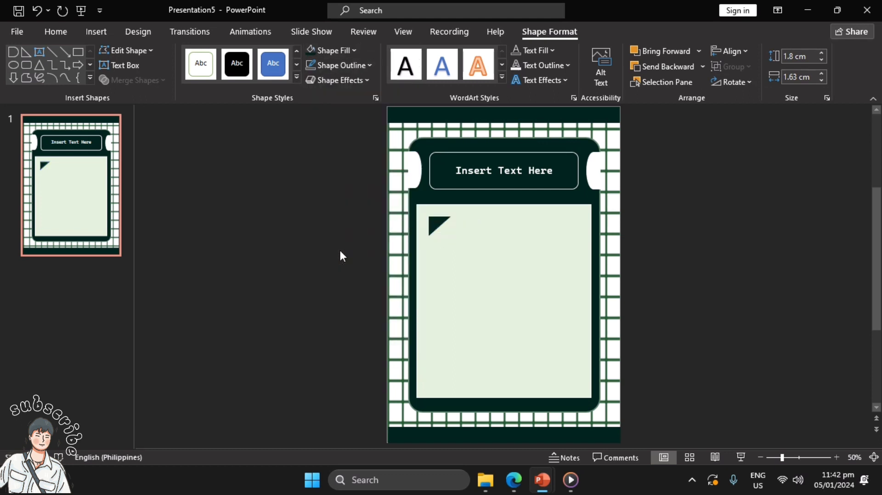
pyautogui.click(341, 256)
pyautogui.click(430, 217)
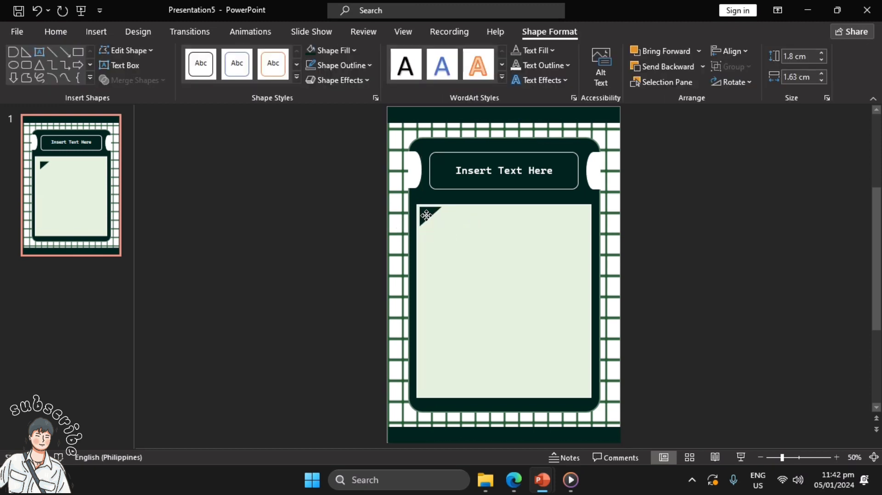
pyautogui.moveTo(430, 217); pyautogui.dragTo(426, 217)
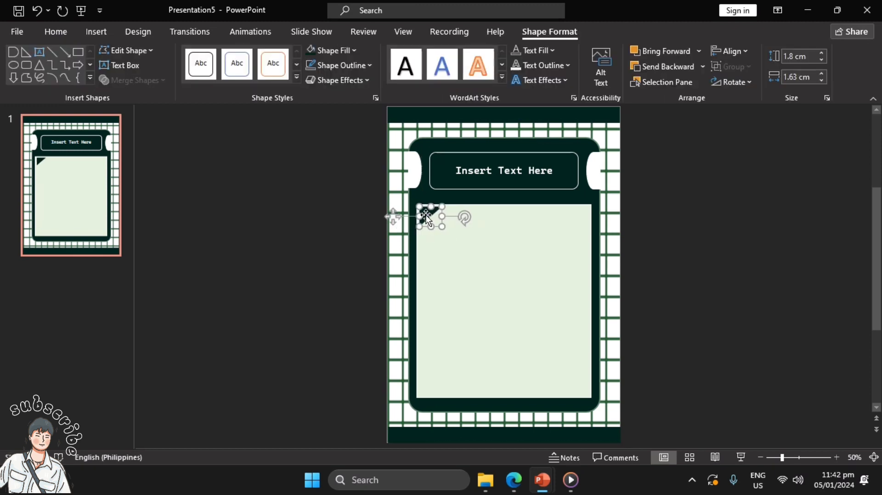
# - Paste a copy of the triangle, flip it horizontally and vertically, and place it bottom-right
pyautogui.hotkey('ctrl', 'v')
pyautogui.click(724, 81)
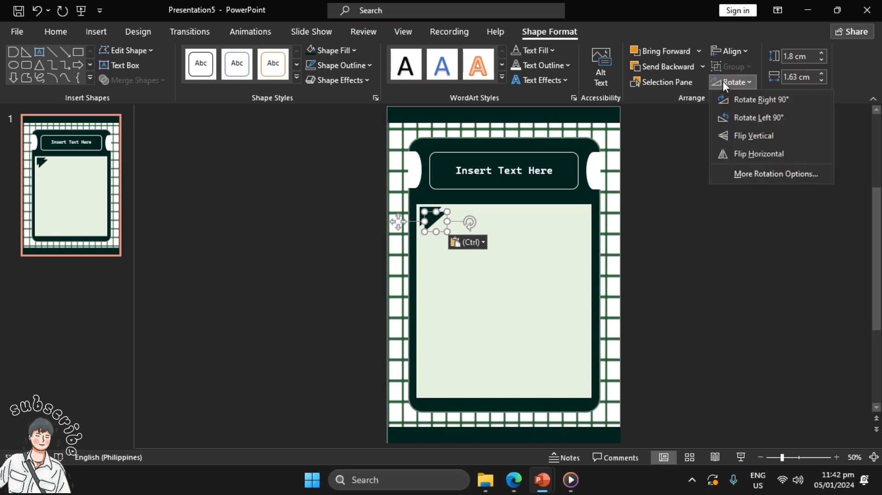
pyautogui.click(748, 153)
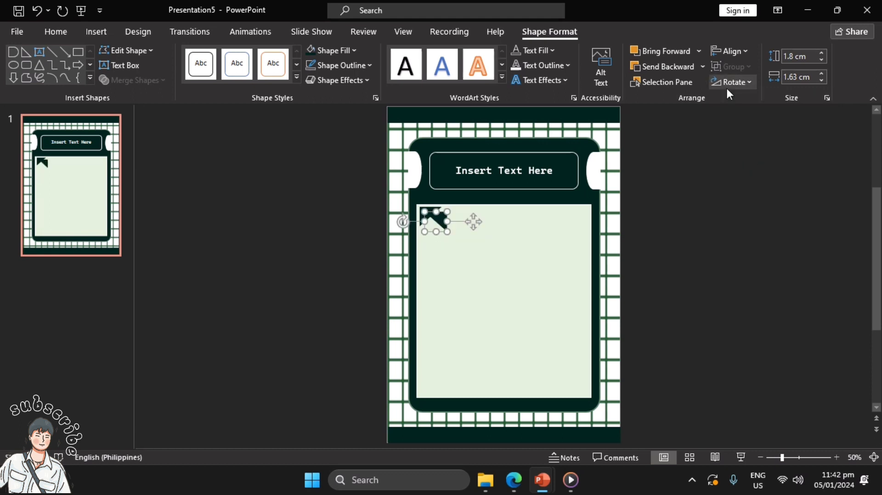
pyautogui.click(730, 83)
pyautogui.click(737, 137)
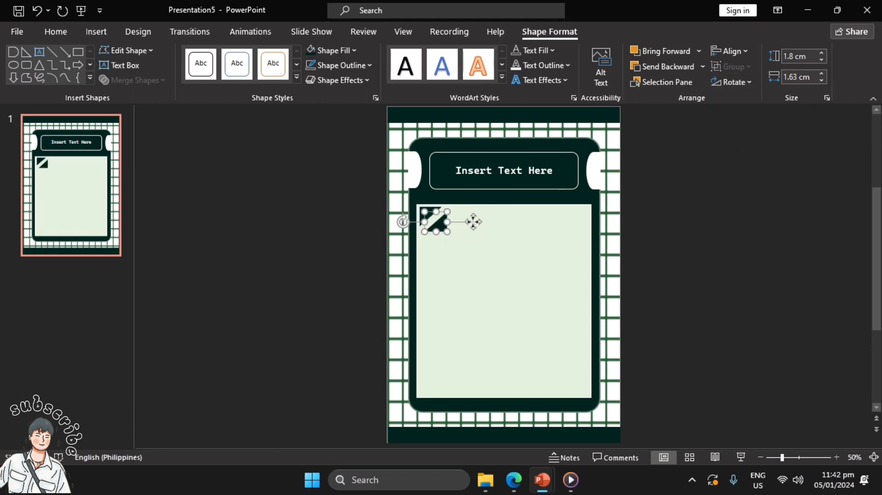
pyautogui.moveTo(437, 225); pyautogui.dragTo(577, 388)
pyautogui.click(695, 332)
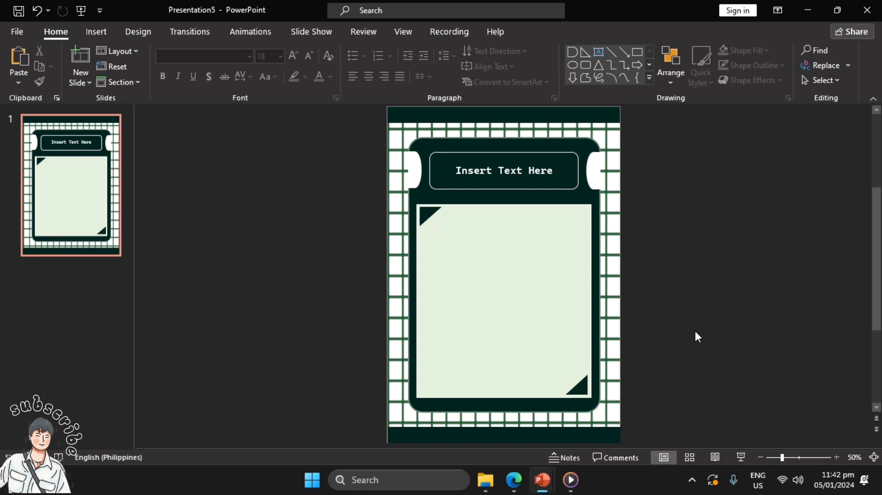
# - Draw a dark green 2¼ pt horizontal line across the card's top edge
pyautogui.click(611, 54)
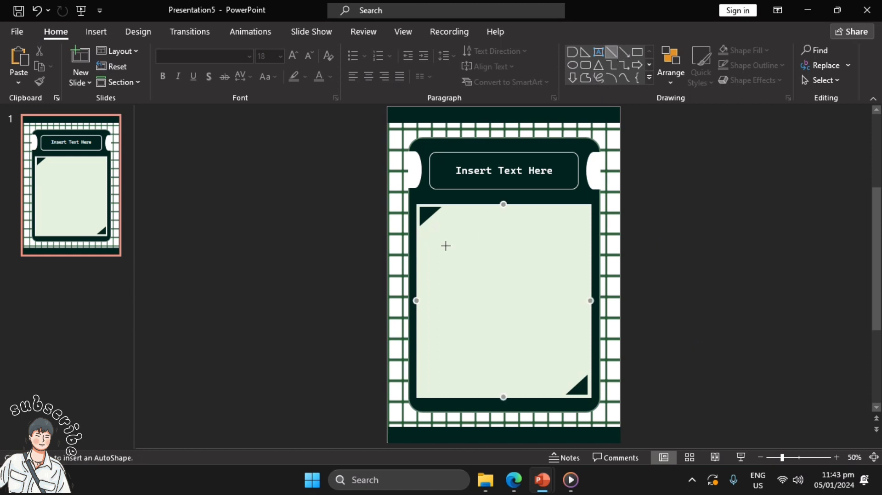
pyautogui.moveTo(442, 208); pyautogui.dragTo(587, 207)
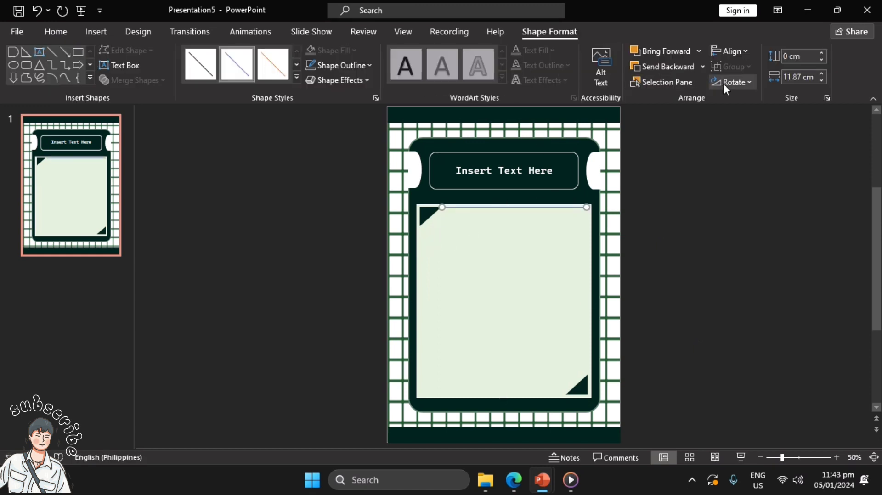
pyautogui.click(357, 68)
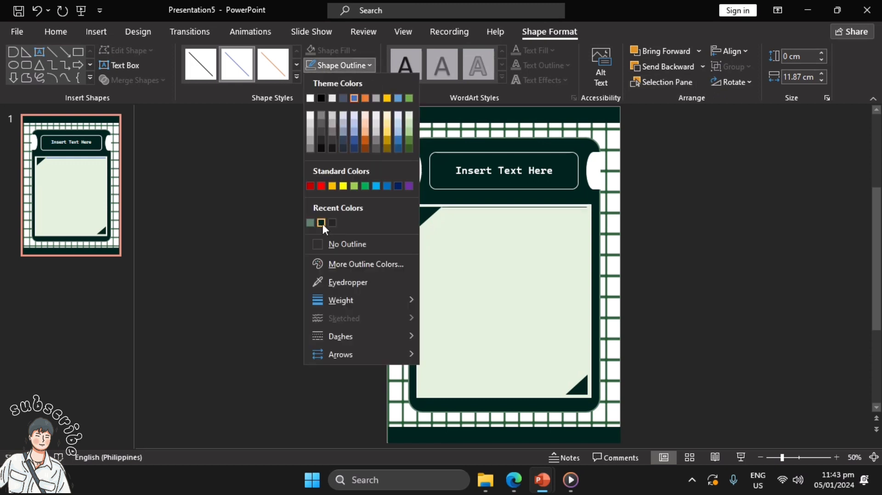
pyautogui.click(322, 224)
pyautogui.click(347, 68)
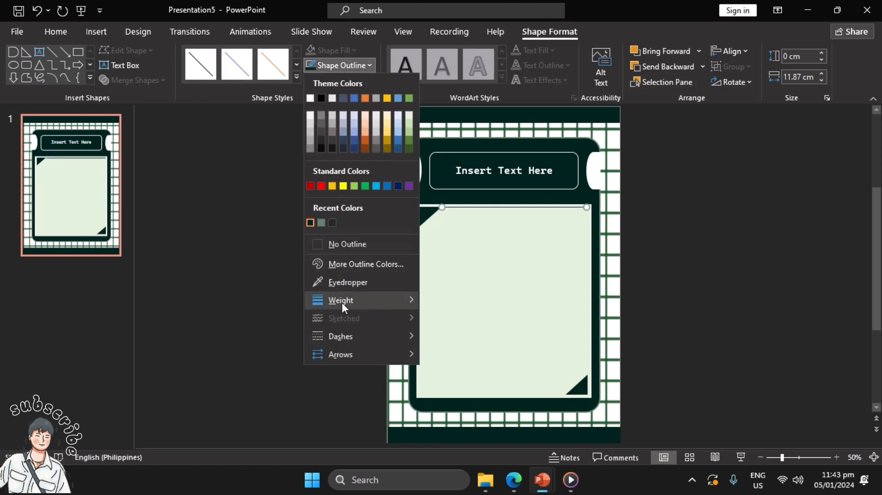
pyautogui.moveTo(342, 301)
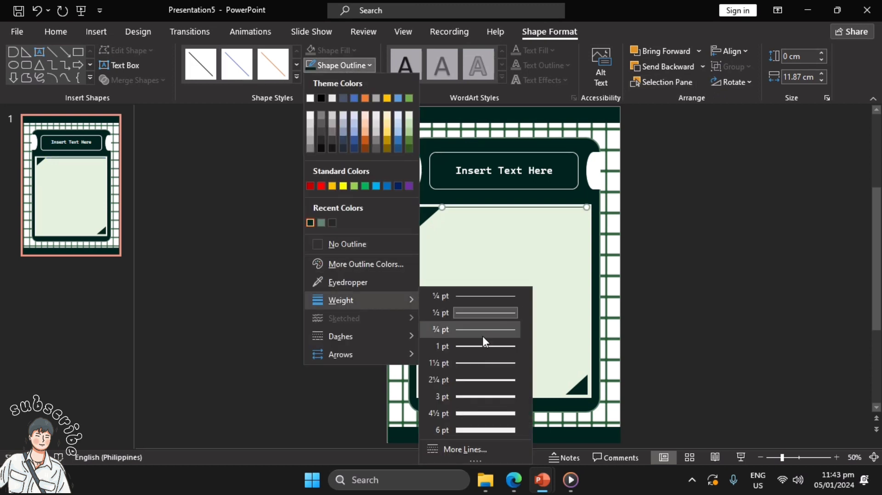
pyautogui.click(487, 379)
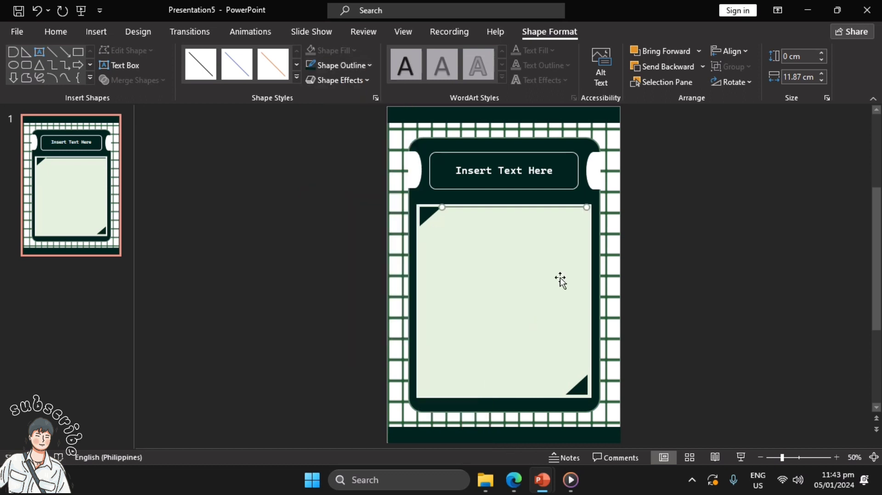
pyautogui.click(797, 458)
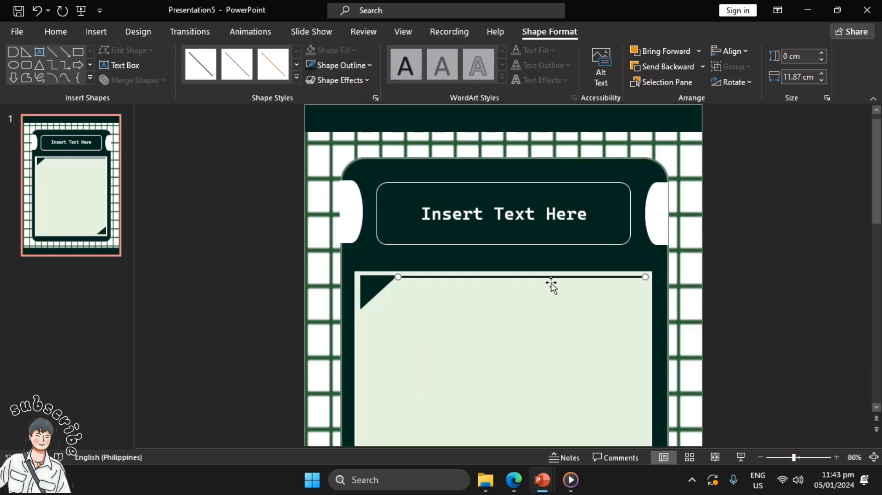
pyautogui.click(810, 313)
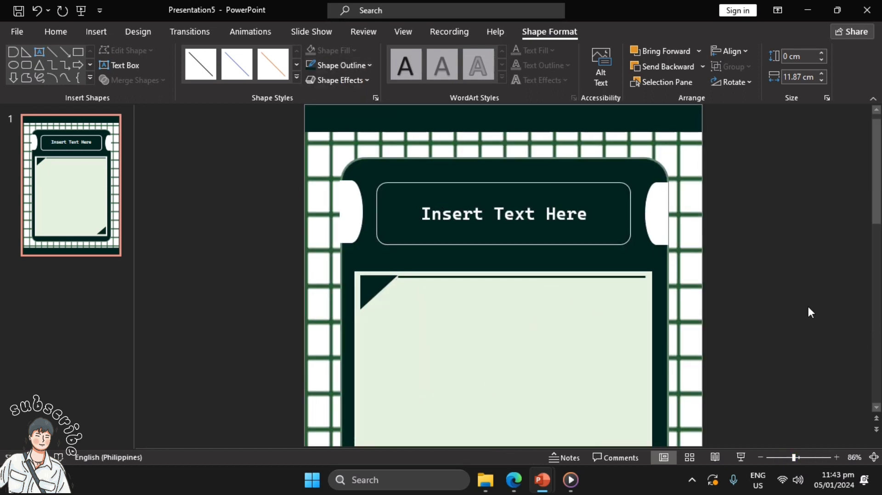
# - Align the line on the card's top edge and move a copy down onto the bottom edge
pyautogui.click(640, 279)
pyautogui.click(789, 321)
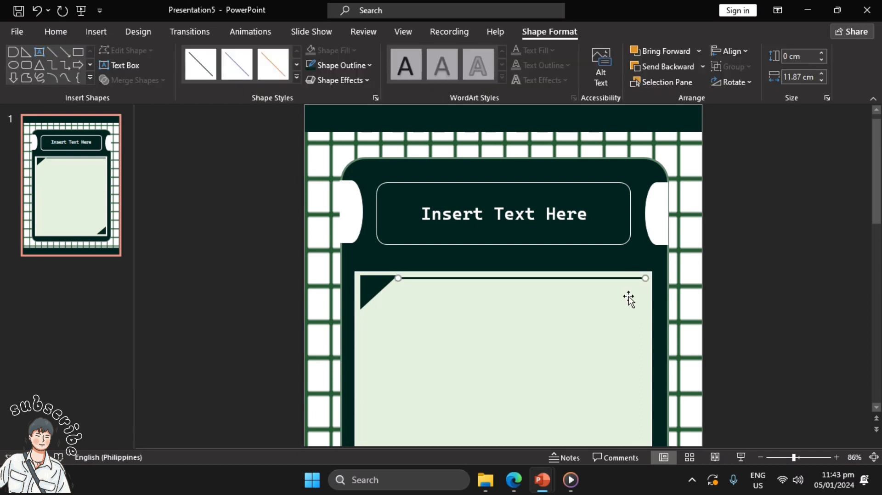
pyautogui.press('Down')
pyautogui.press('Down')
pyautogui.press('Down')
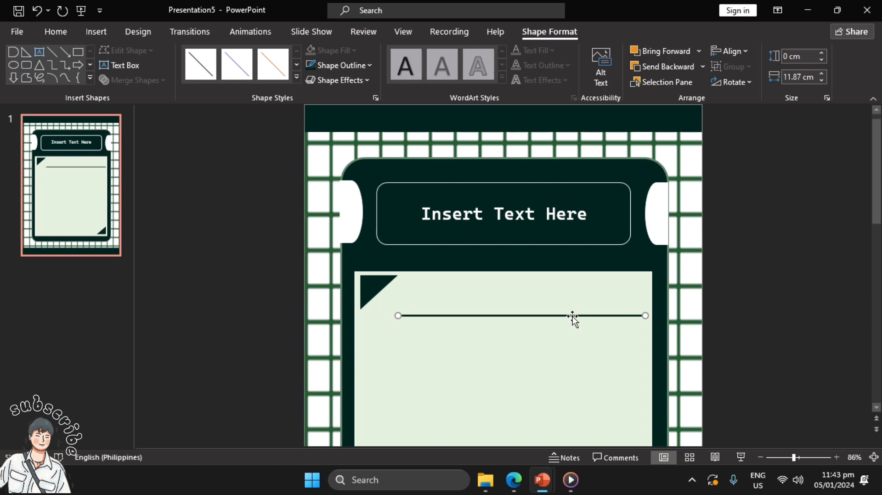
pyautogui.moveTo(524, 316); pyautogui.dragTo(539, 276)
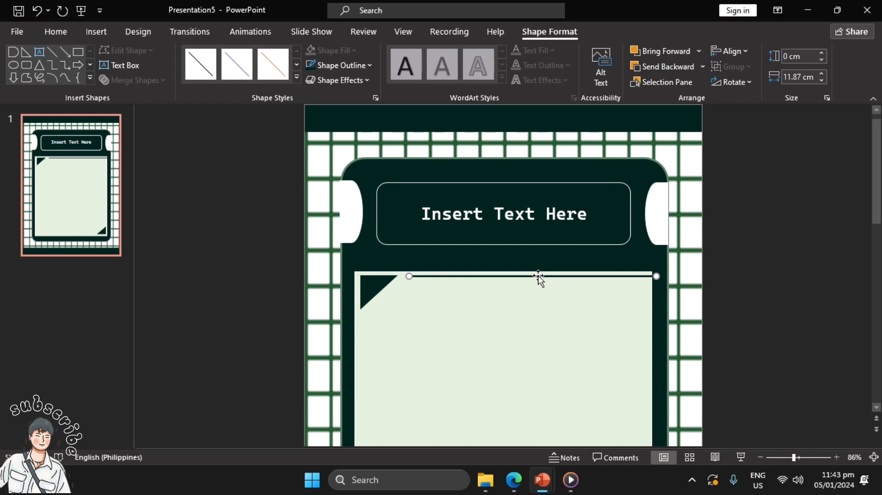
pyautogui.moveTo(538, 275); pyautogui.dragTo(550, 287)
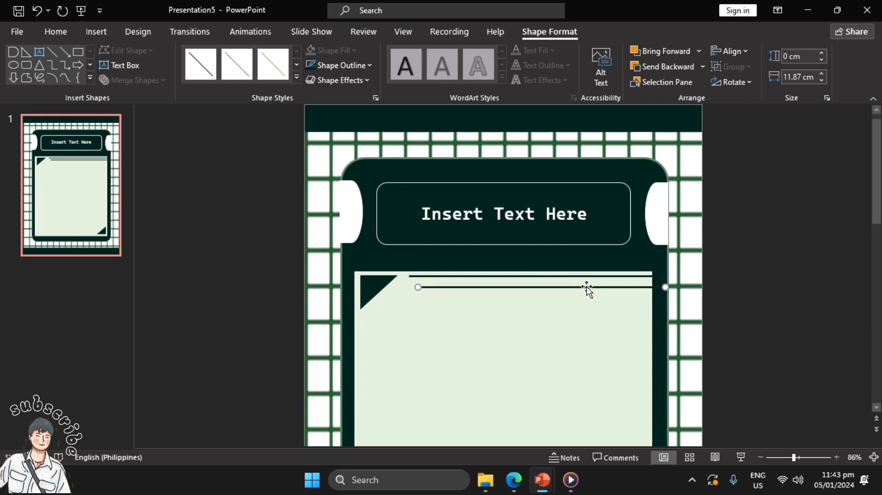
pyautogui.press('Down')
pyautogui.press('Down')
pyautogui.press('Down')
pyautogui.scroll(-3, 504, 276)
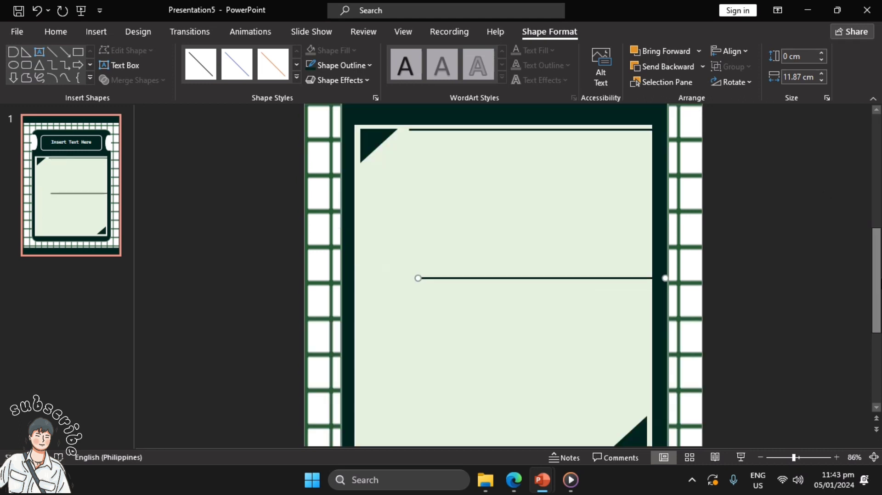
pyautogui.press('Down')
pyautogui.press('Down')
pyautogui.press('Down')
pyautogui.press('Down')
pyautogui.press('Down')
pyautogui.press('Down')
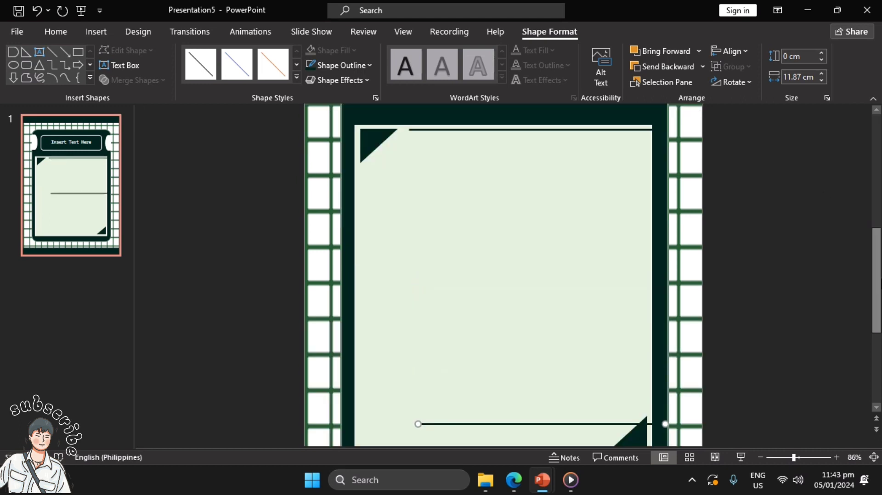
pyautogui.scroll(-2, 503, 276)
pyautogui.press('Down')
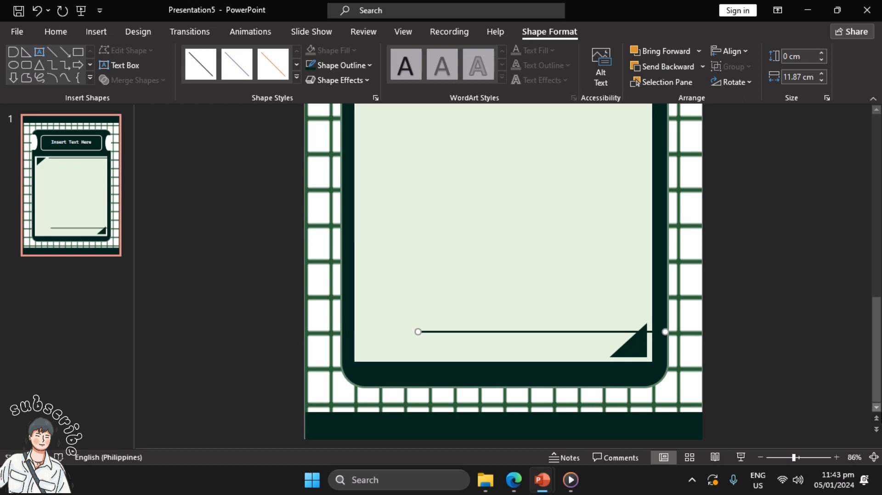
pyautogui.press('Down')
pyautogui.press('Down')
pyautogui.press('Down')
pyautogui.press('Down')
pyautogui.press('Down')
# - Shift the bottom line left to line up with the card's left edge
pyautogui.press('Left')
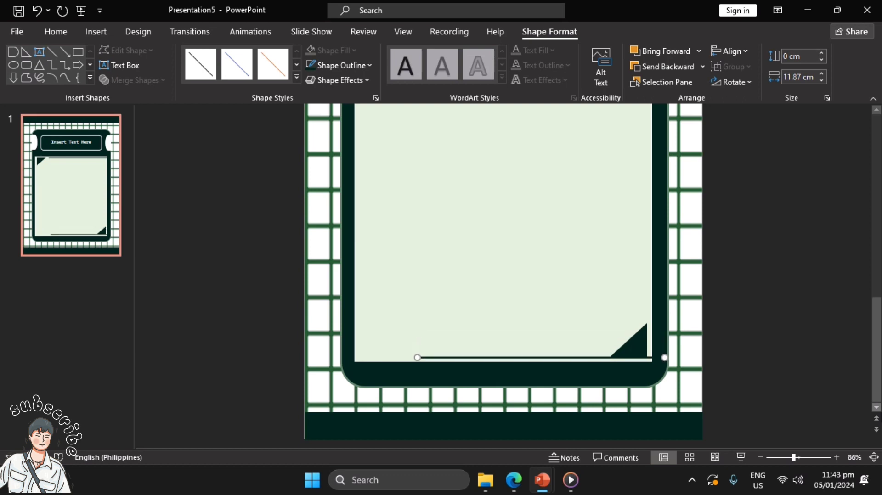
pyautogui.press('Left')
pyautogui.press('Left')
pyautogui.press('Left')
pyautogui.press('Left')
pyautogui.press('Left')
pyautogui.press('Left')
pyautogui.press('Left')
pyautogui.press('Left')
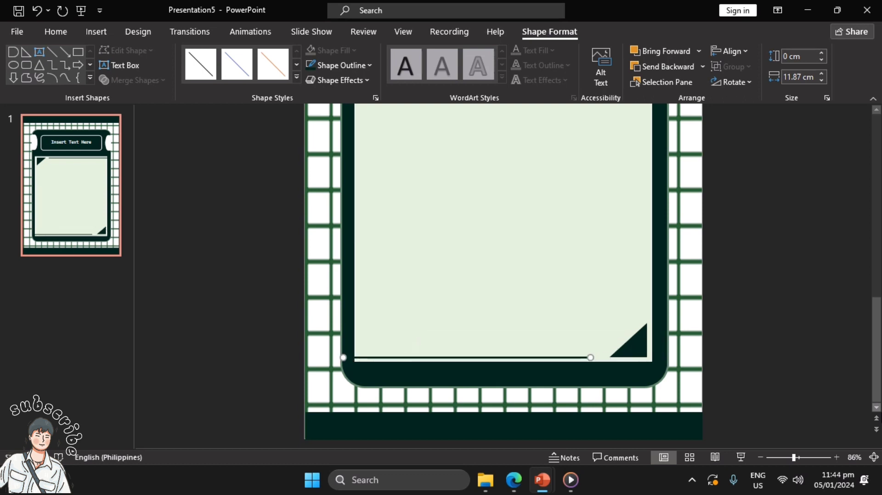
pyautogui.press('Left')
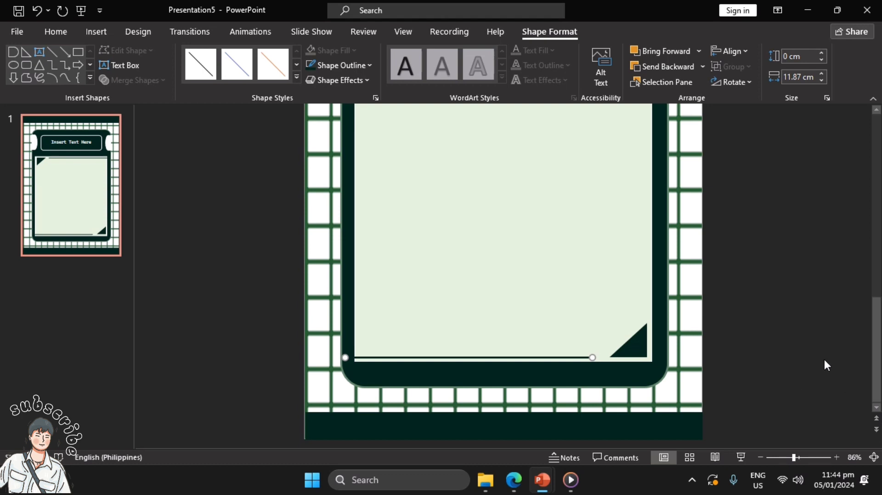
pyautogui.click(823, 358)
pyautogui.scroll(3, 823, 357)
pyautogui.scroll(-3, 503, 275)
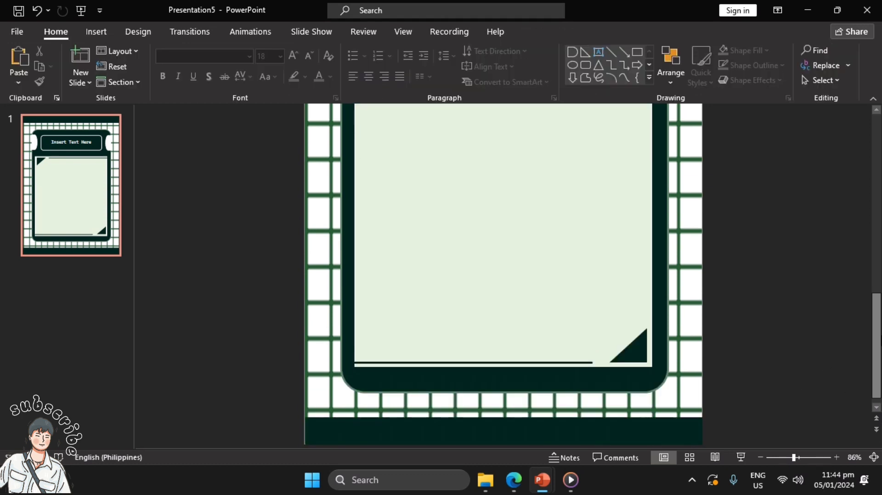
pyautogui.click(759, 458)
pyautogui.click(759, 458)
pyautogui.click(759, 458)
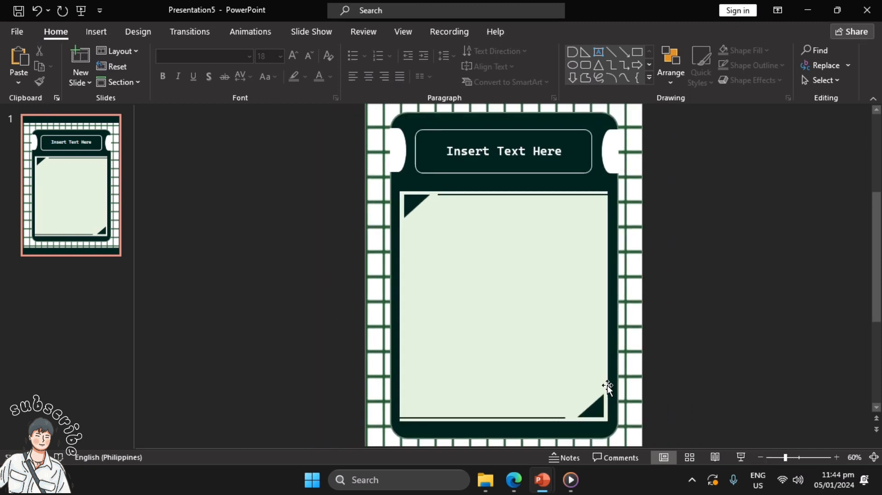
pyautogui.click(567, 194)
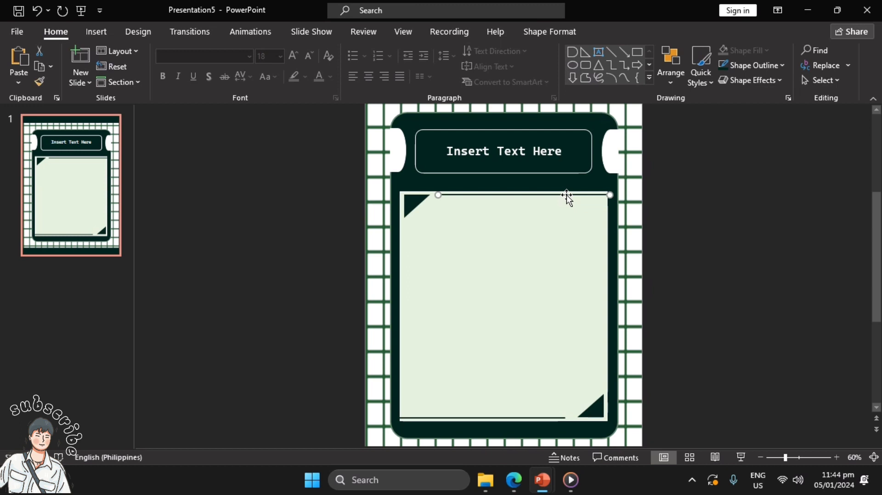
pyautogui.hotkey('ctrl', 'd')
pyautogui.click(723, 222)
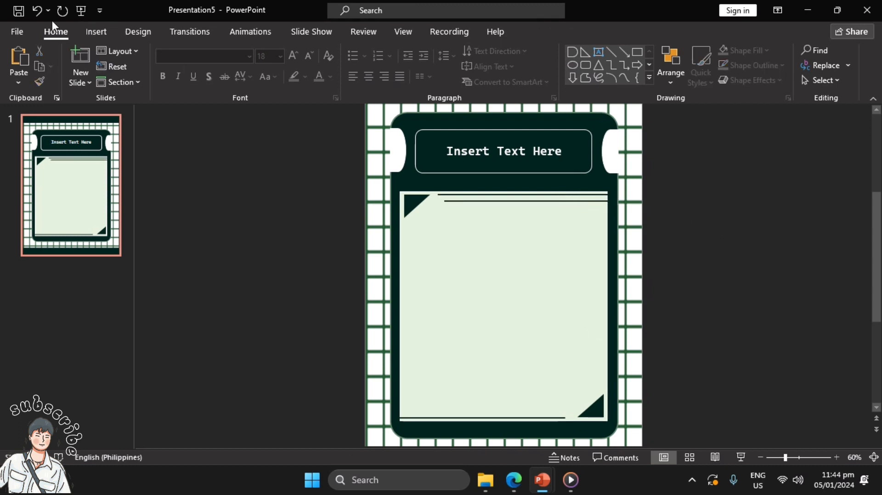
pyautogui.click(35, 11)
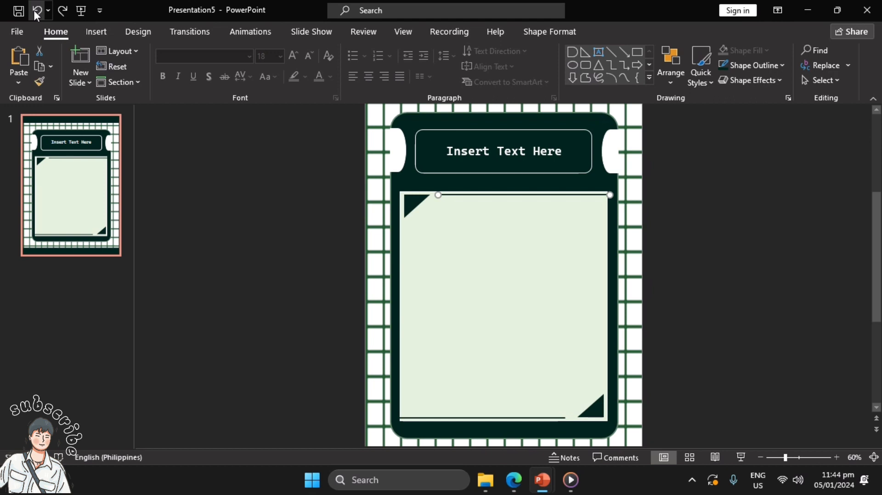
pyautogui.click(829, 416)
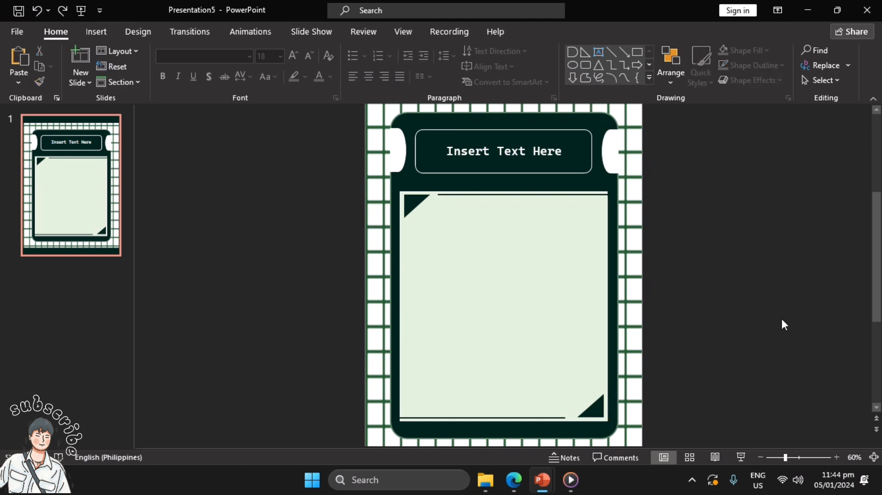